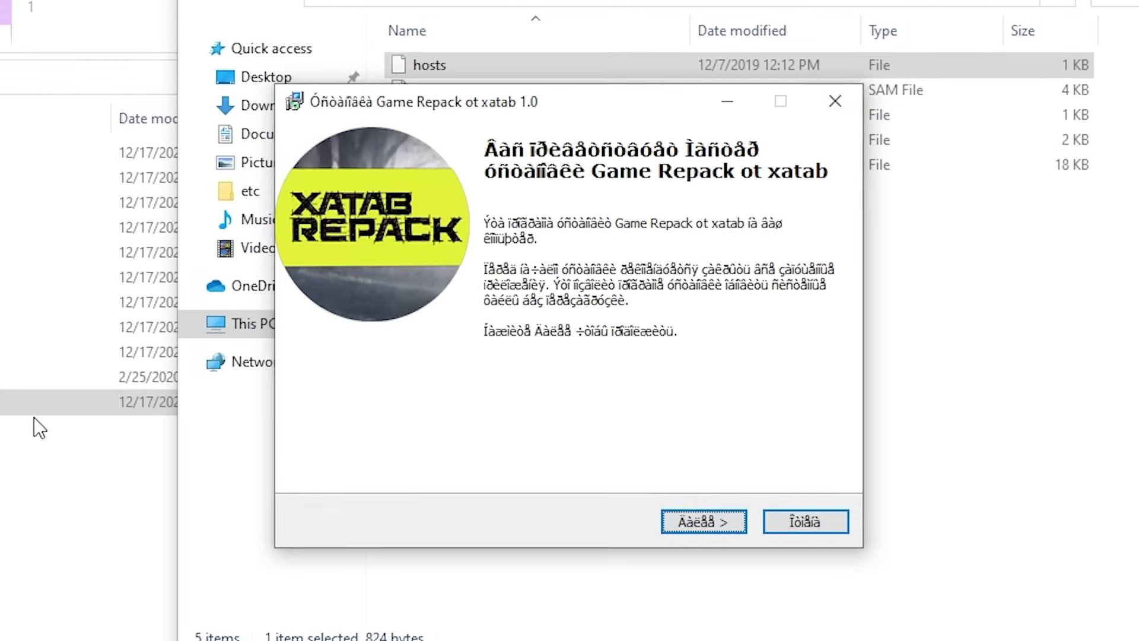
# Select install.exe in the folder named 1 and move its window aside so the etc folder is accessible.
pyautogui.click(37, 499)
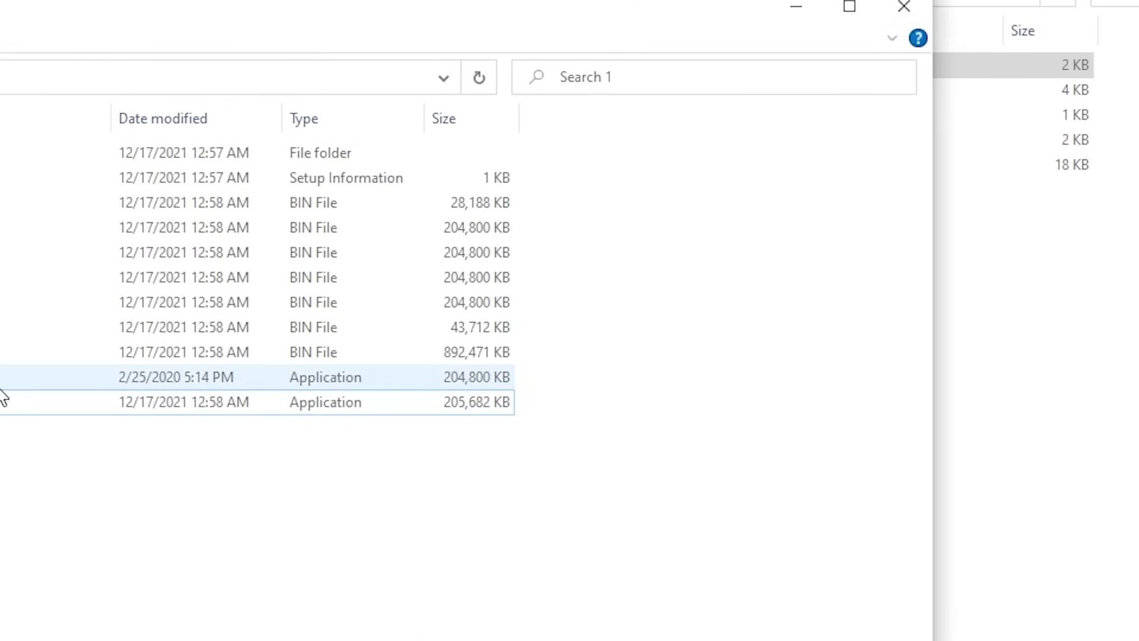
pyautogui.click(23, 373)
pyautogui.moveTo(296, 7); pyautogui.dragTo(153, 185)
pyautogui.click(568, 130)
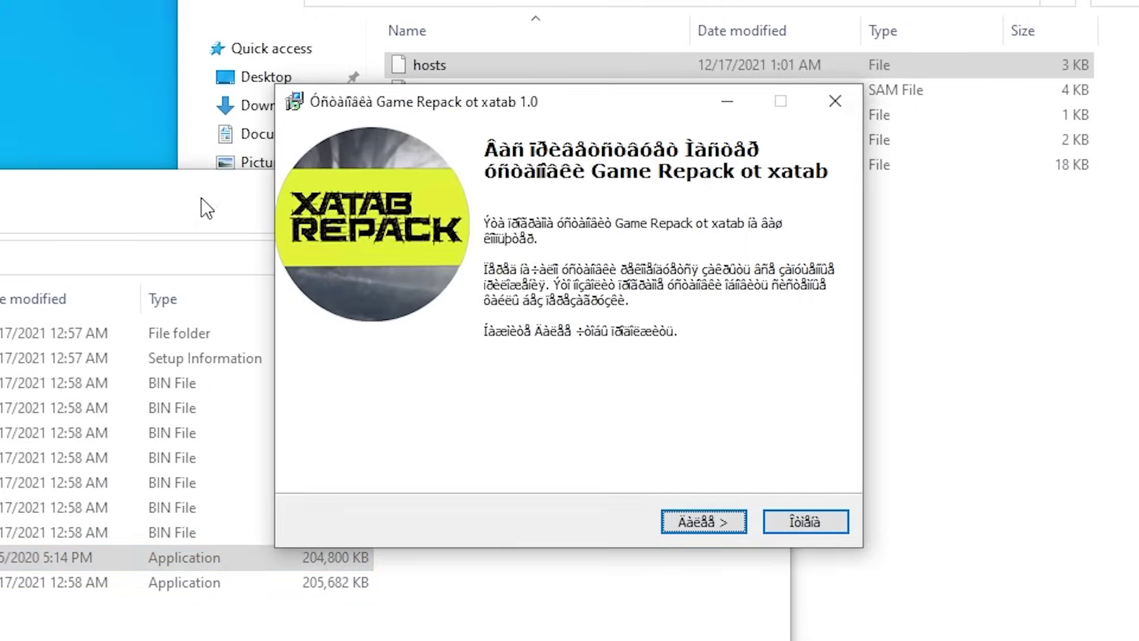
pyautogui.click(249, 148)
# Open the hosts file from the etc folder in Notepad and look through the site entries it contains.
pyautogui.rightClick(766, 70)
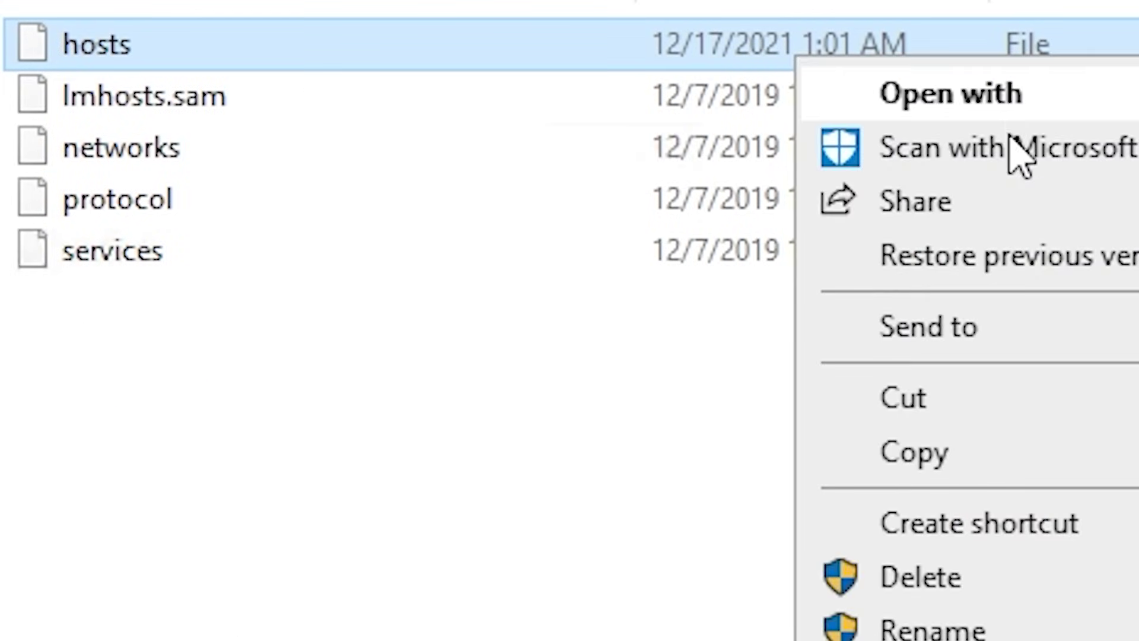
pyautogui.click(973, 98)
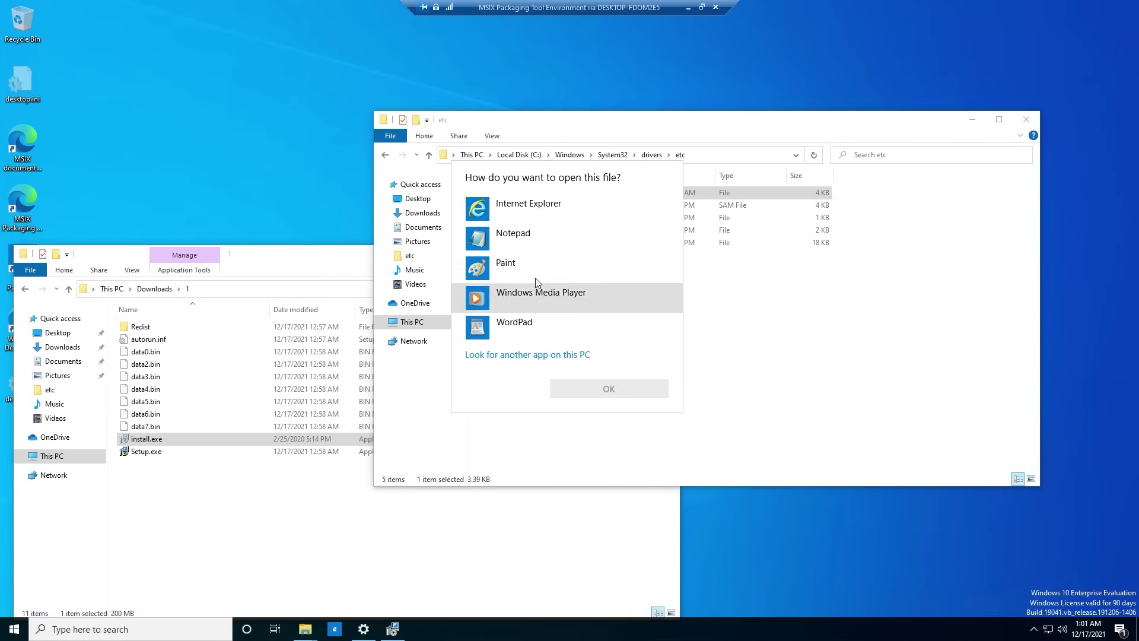
pyautogui.click(545, 248)
pyautogui.click(611, 387)
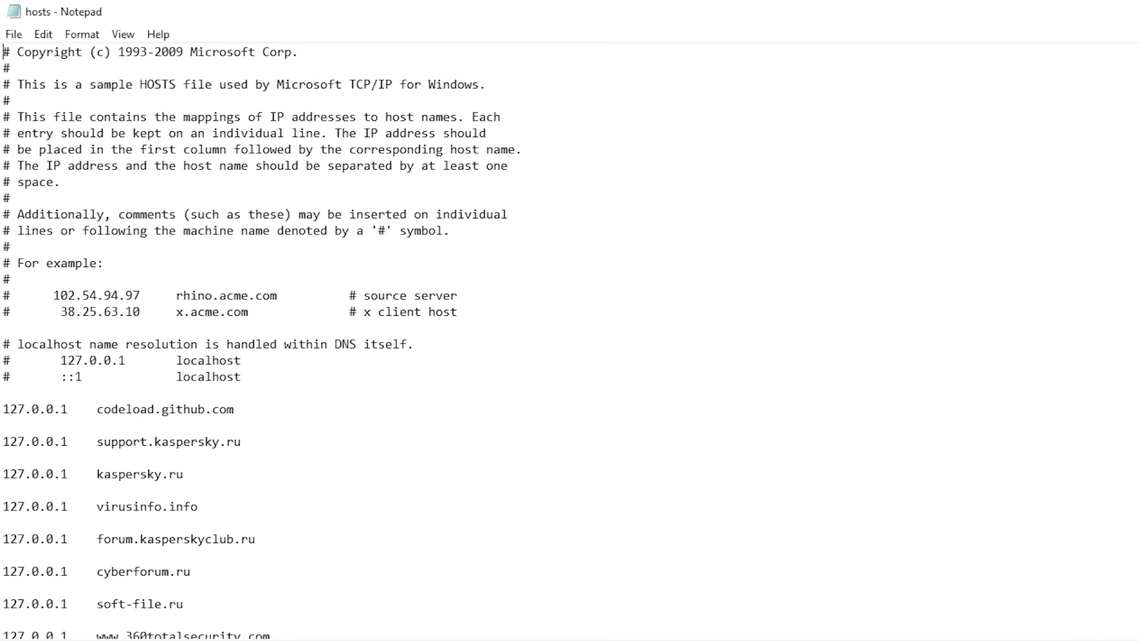
pyautogui.scroll(-10, 569, 341)
pyautogui.scroll(10, 570, 341)
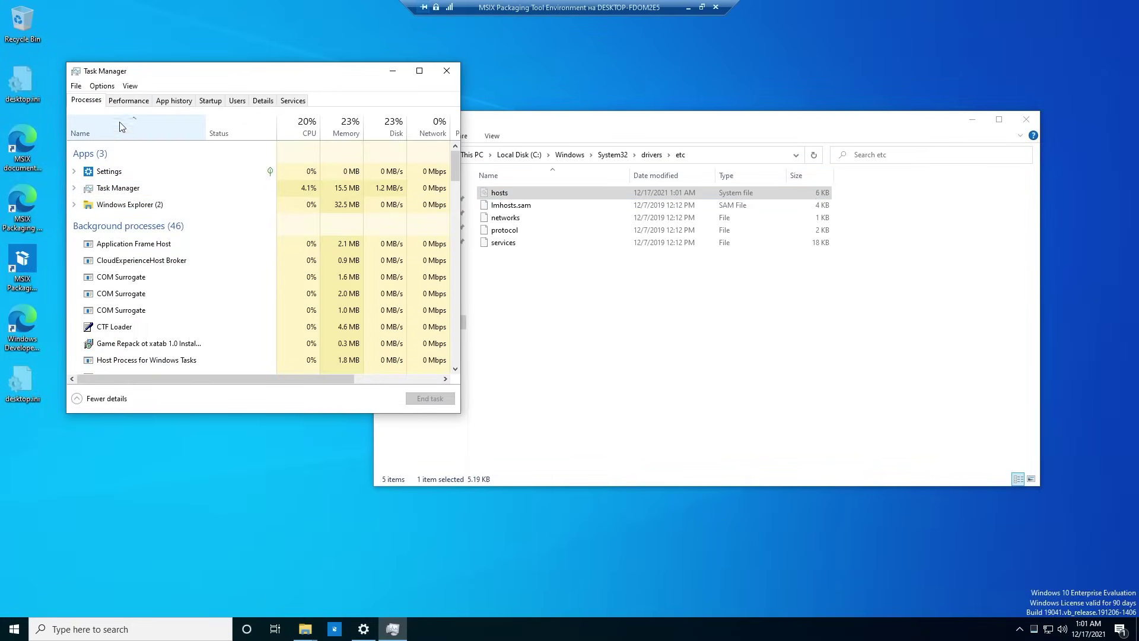
# Check CPU load on Task Manager's performance page, close it, and bring up the Xbox Game Bar overlay.
pyautogui.click(128, 101)
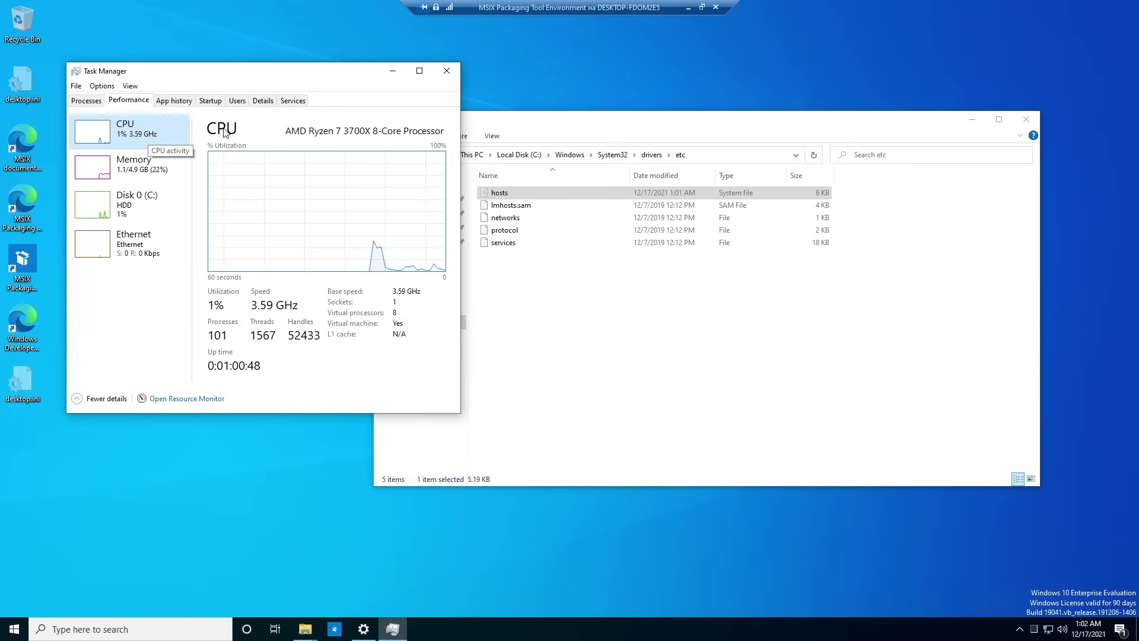
pyautogui.click(454, 77)
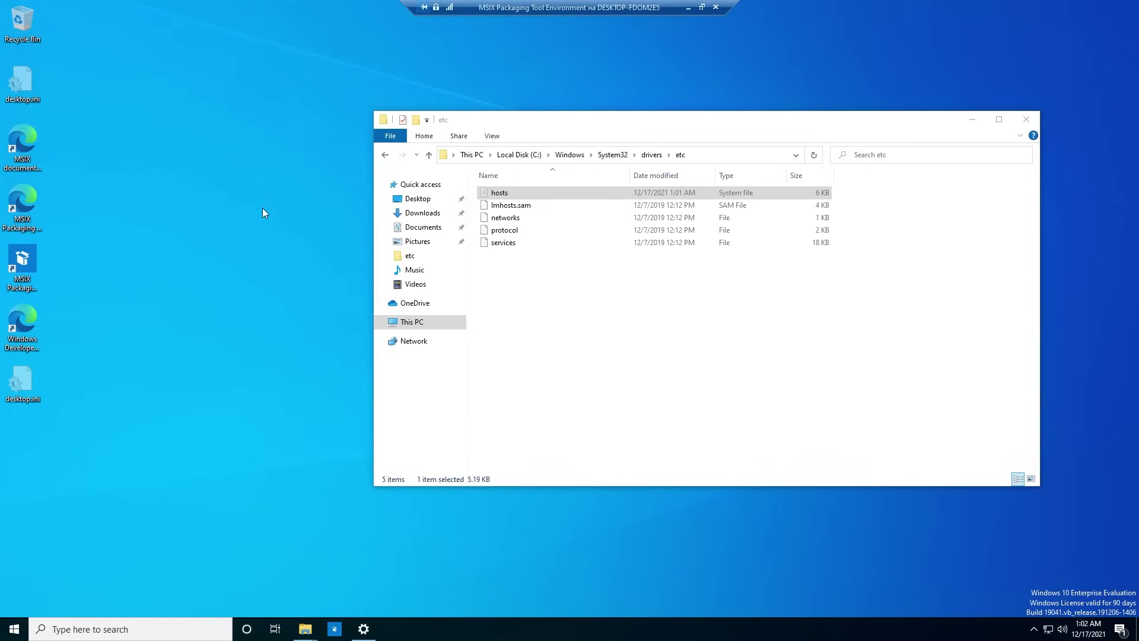
pyautogui.press('super+g')
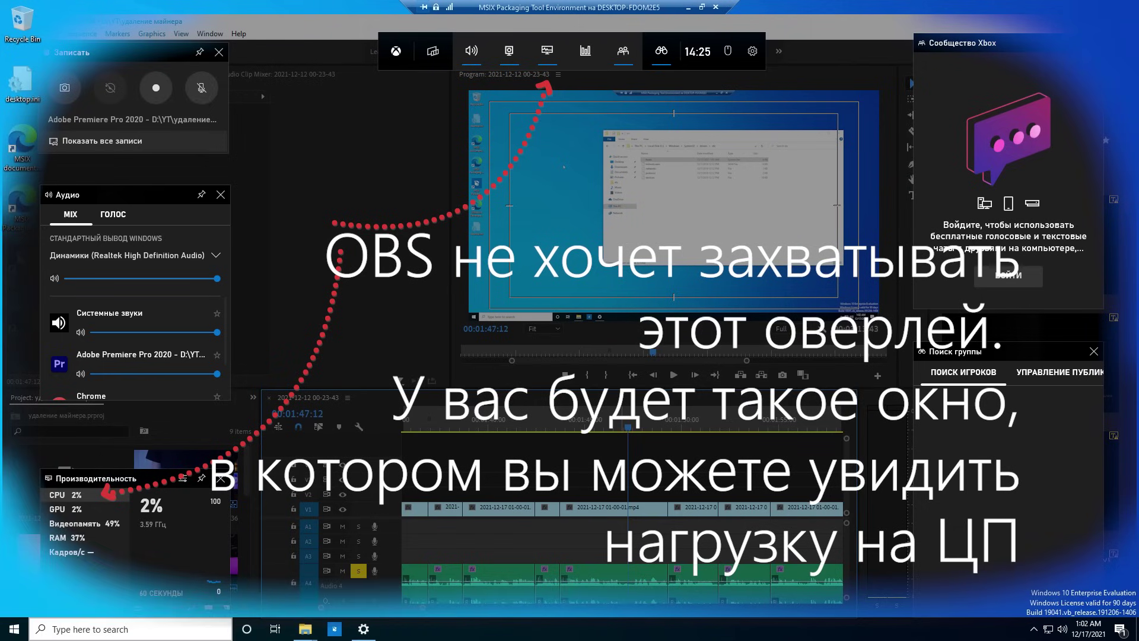
# Check CPU load in the host computer's Task Manager, and switch back to the virtual machine.
pyautogui.click(52, 629)
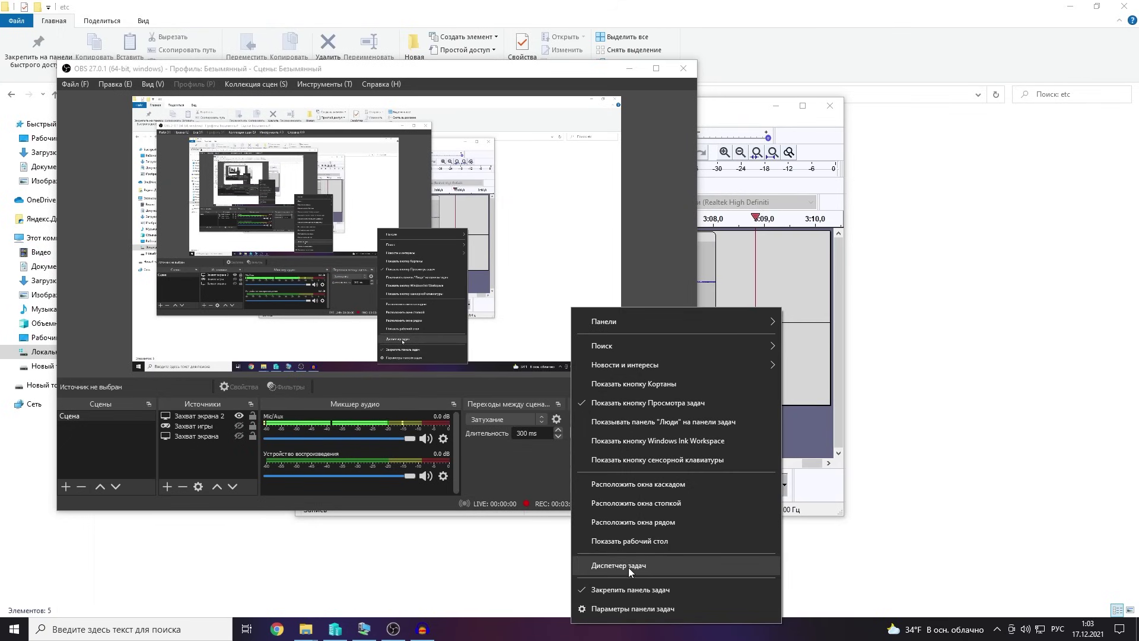
pyautogui.click(629, 566)
pyautogui.click(606, 153)
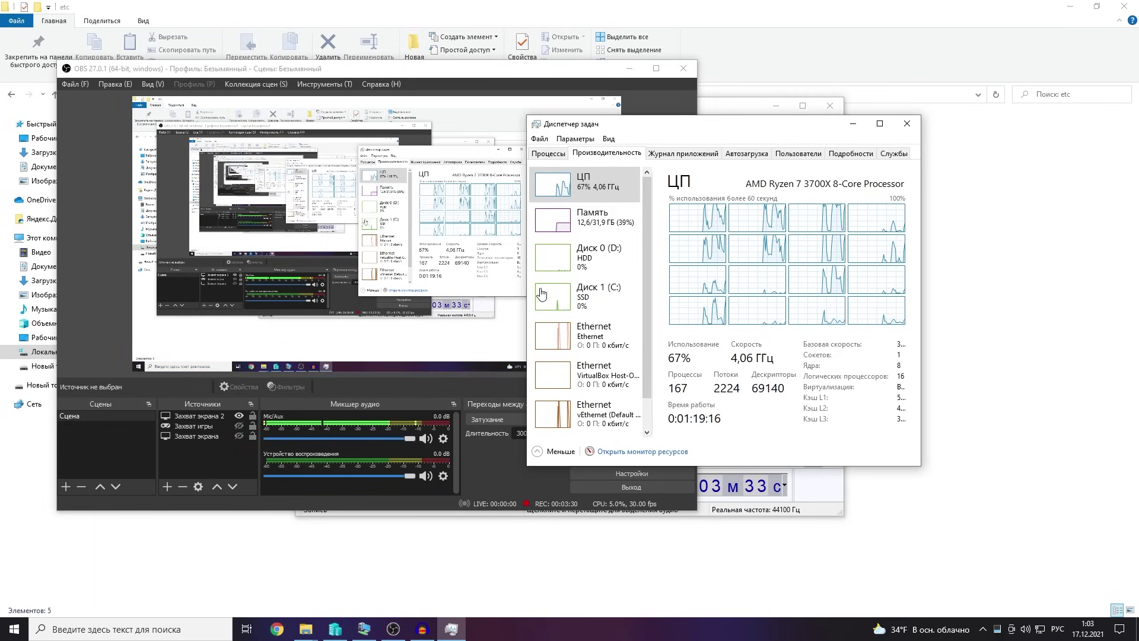
pyautogui.click(364, 629)
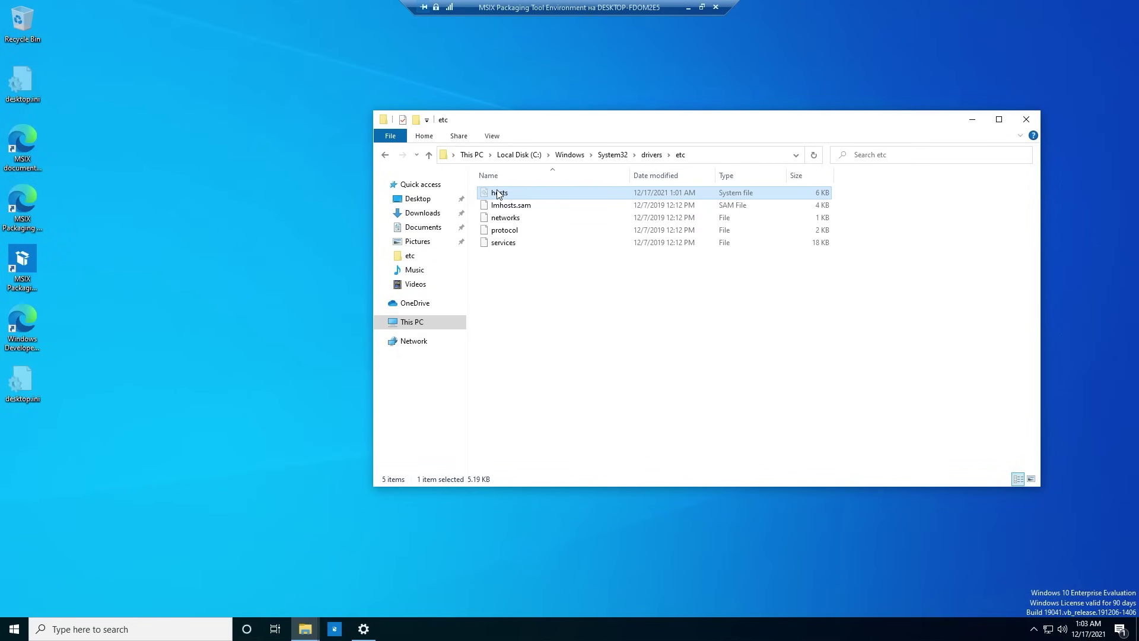
# Bring up the view settings in Folder Options for the etc folder and choose "Show hidden files, folders, and drives".
pyautogui.click(492, 136)
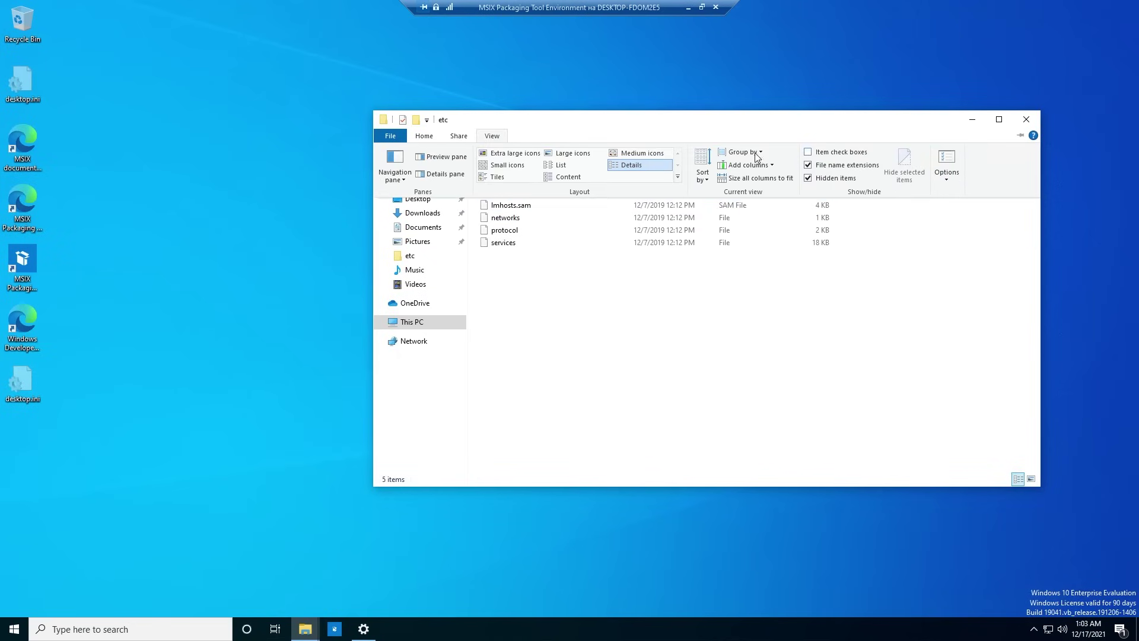
pyautogui.click(492, 140)
pyautogui.press('alt')
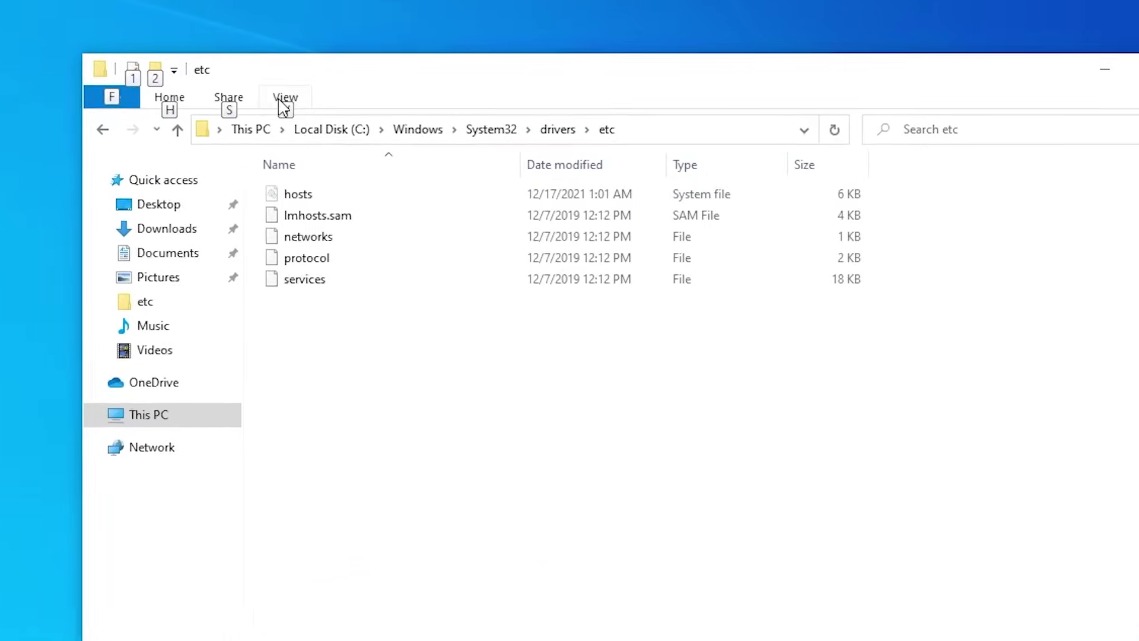
pyautogui.click(283, 101)
pyautogui.click(1060, 151)
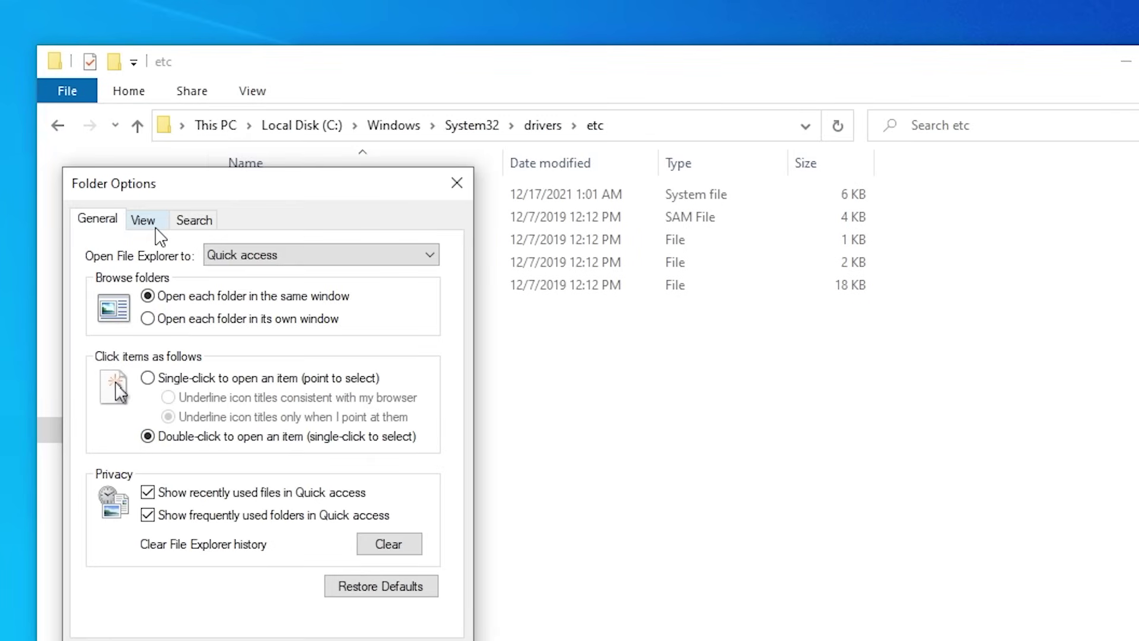
pyautogui.click(151, 225)
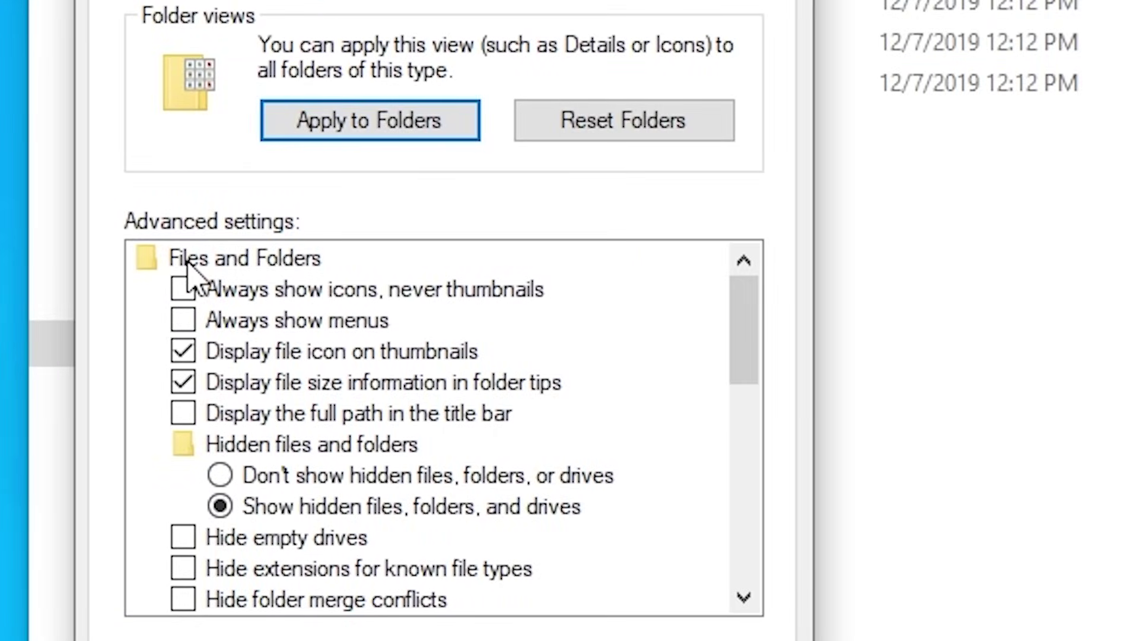
pyautogui.scroll(-1, 220, 522)
pyautogui.click(383, 415)
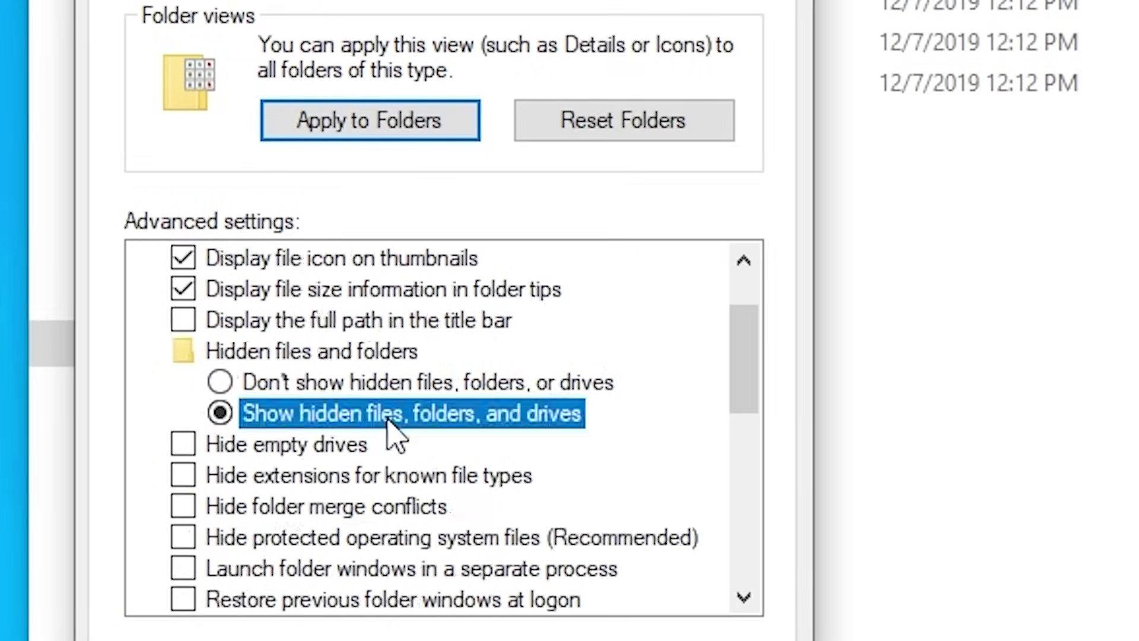
# Enable hiding of empty drives, extensions for known file types, folder merge conflicts and protected operating system files.
pyautogui.click(182, 445)
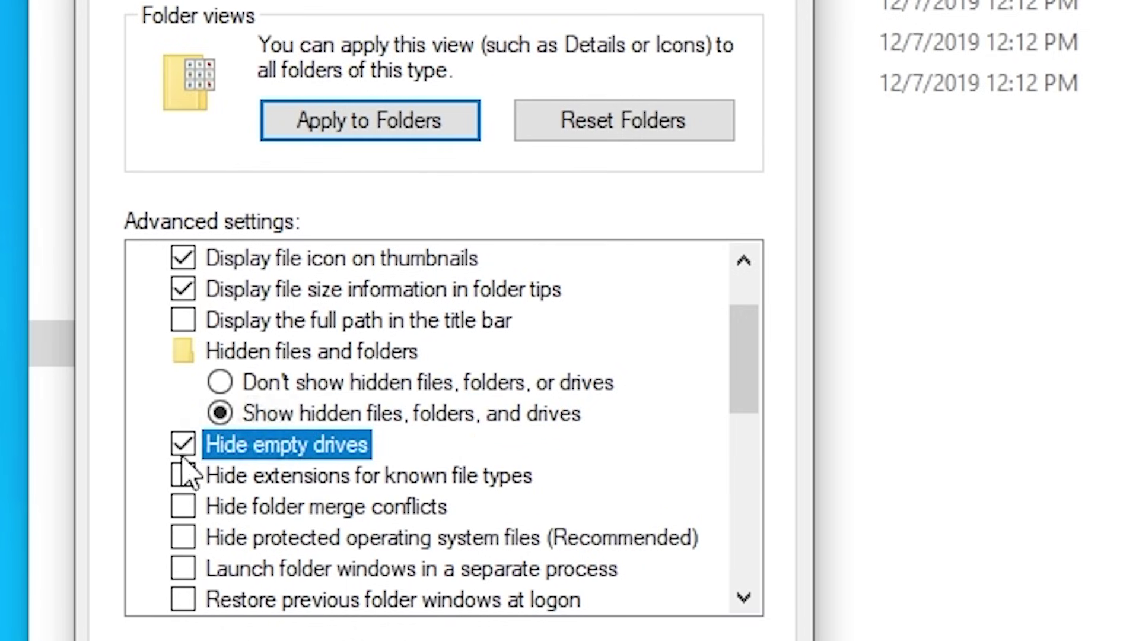
pyautogui.click(183, 474)
pyautogui.click(183, 506)
pyautogui.click(183, 537)
# Disable hiding of protected operating system files, folder merge conflicts, known extensions and empty drives, approve the protected files display, and apply the options.
pyautogui.click(184, 538)
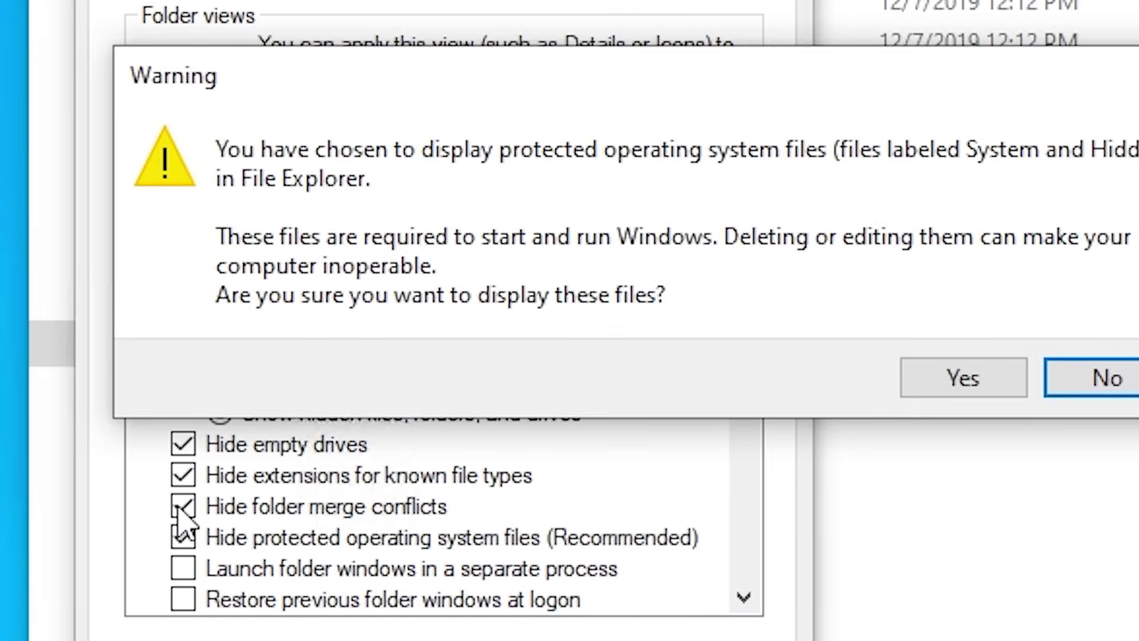
pyautogui.click(973, 382)
pyautogui.click(182, 506)
pyautogui.click(183, 475)
pyautogui.click(182, 445)
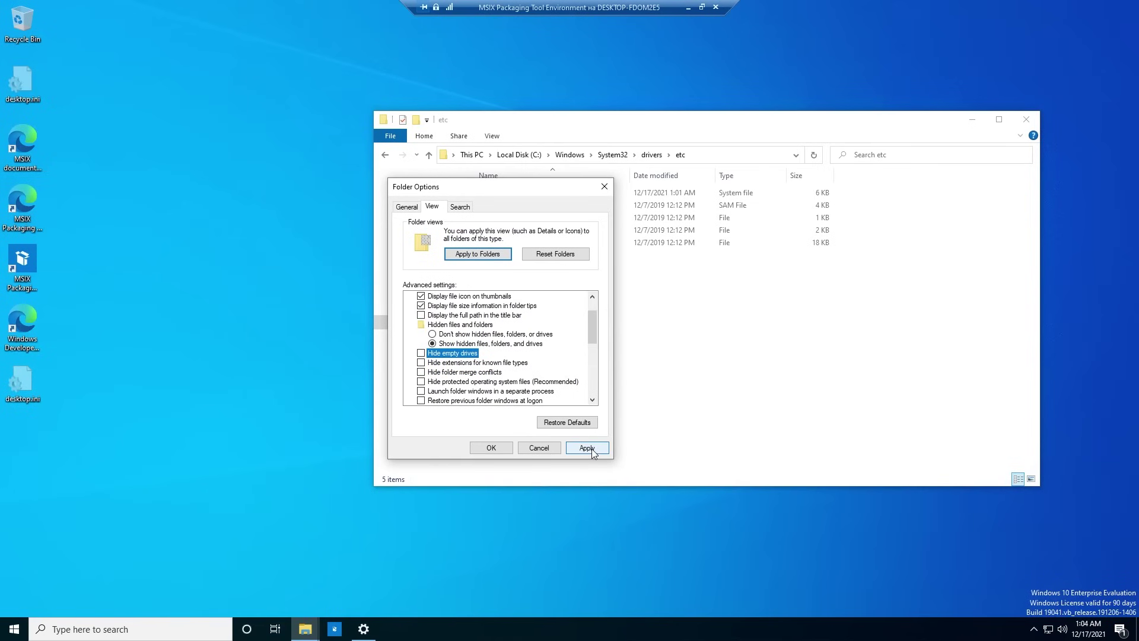
pyautogui.click(592, 451)
pyautogui.click(490, 450)
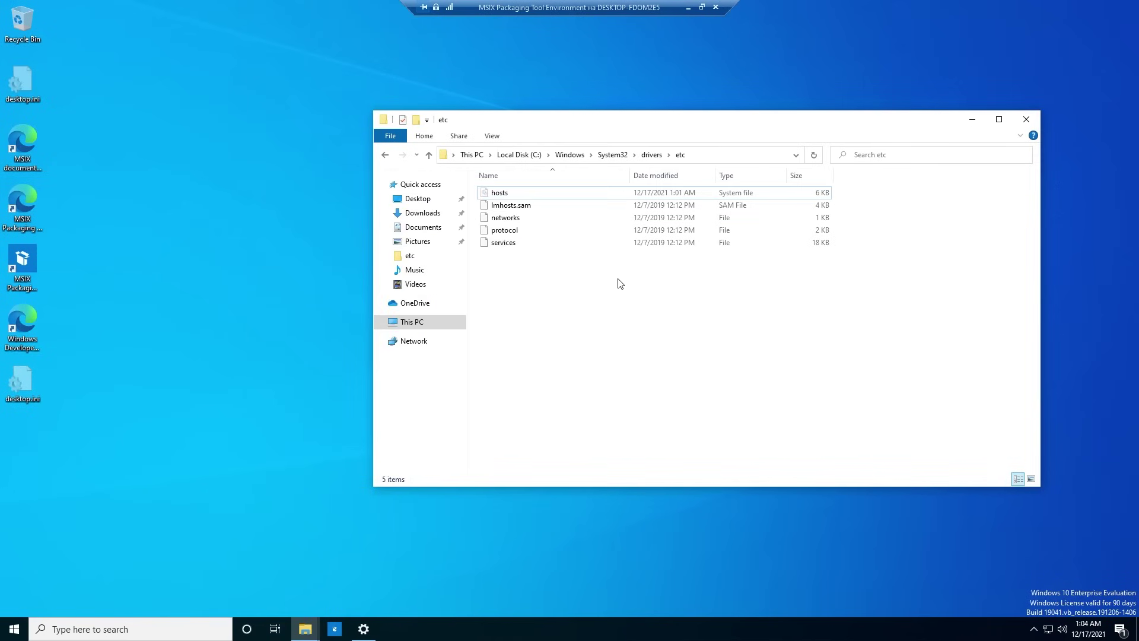
# Switch to the host's File Explorer and set its folder view options to "Показывать скрытые файлы, папки и диски".
pyautogui.click(701, 7)
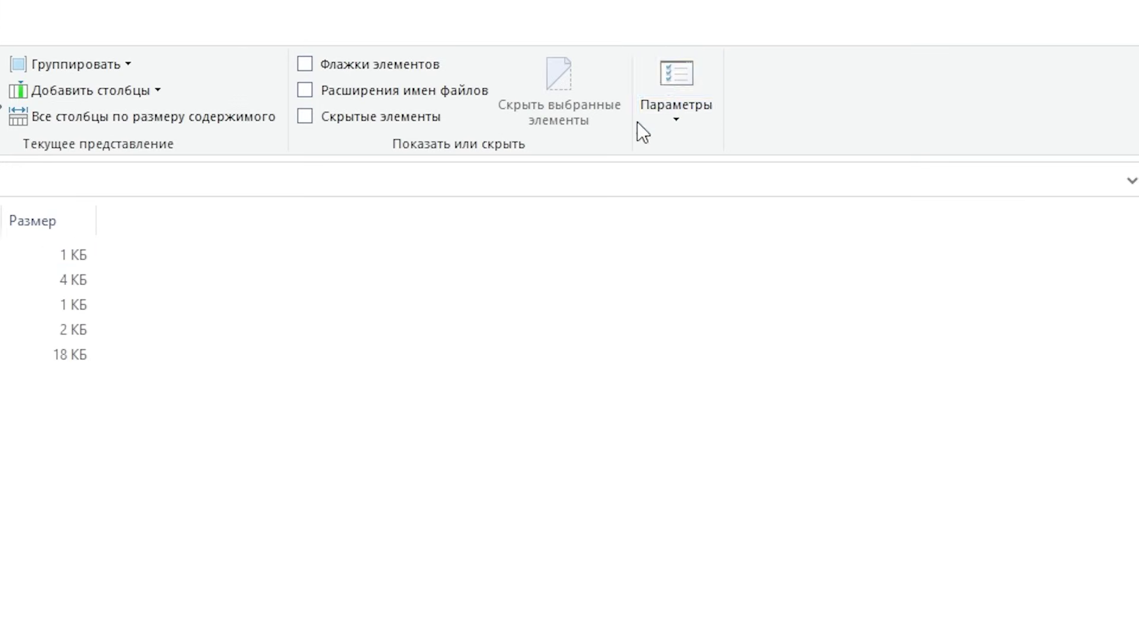
pyautogui.click(641, 122)
pyautogui.click(113, 51)
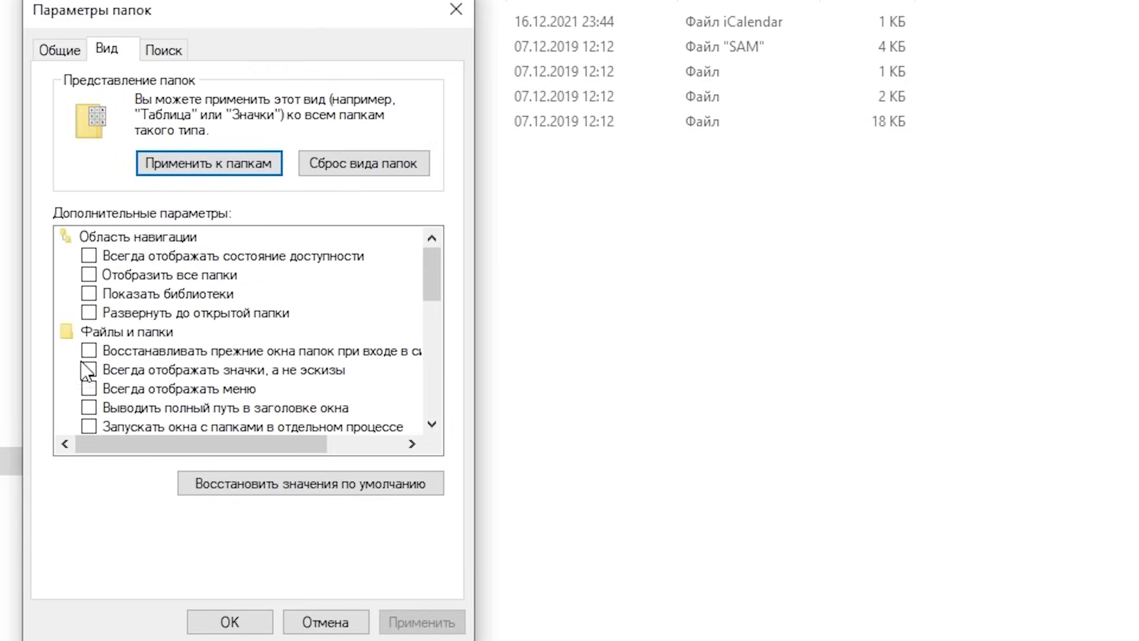
pyautogui.scroll(-7, 93, 305)
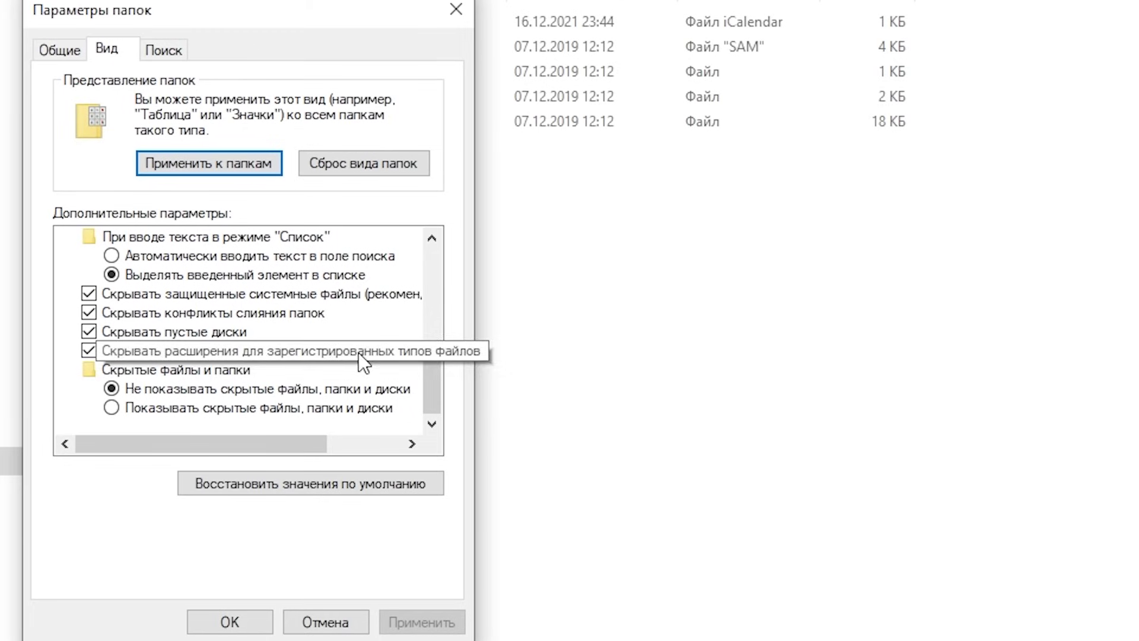
pyautogui.click(111, 408)
# Disable hiding of known extensions, empty drives, folder merge conflicts and protected system files on the host, and apply the folder options.
pyautogui.click(88, 350)
pyautogui.click(88, 332)
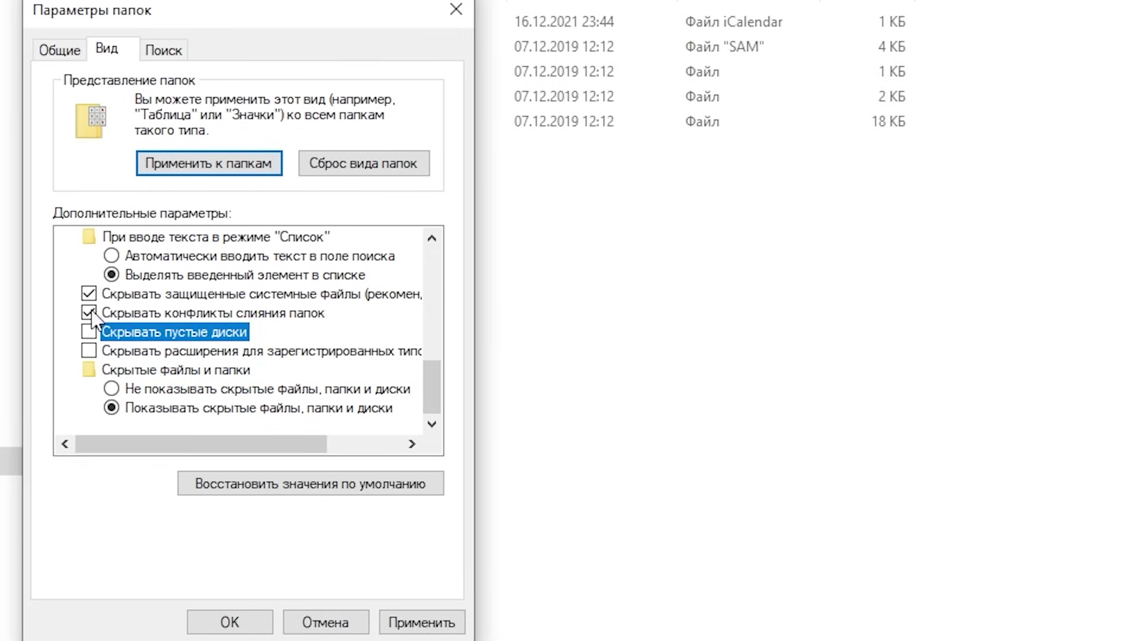
pyautogui.click(91, 311)
pyautogui.click(89, 294)
pyautogui.press('Return')
pyautogui.click(422, 622)
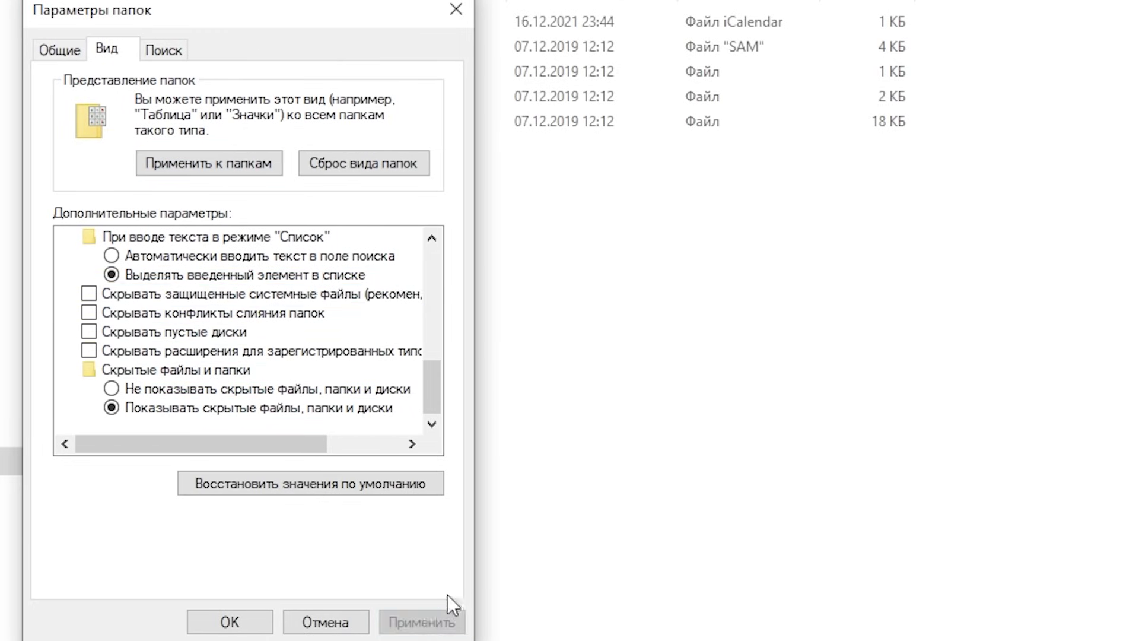
pyautogui.moveTo(297, 15); pyautogui.dragTo(1138, 162)
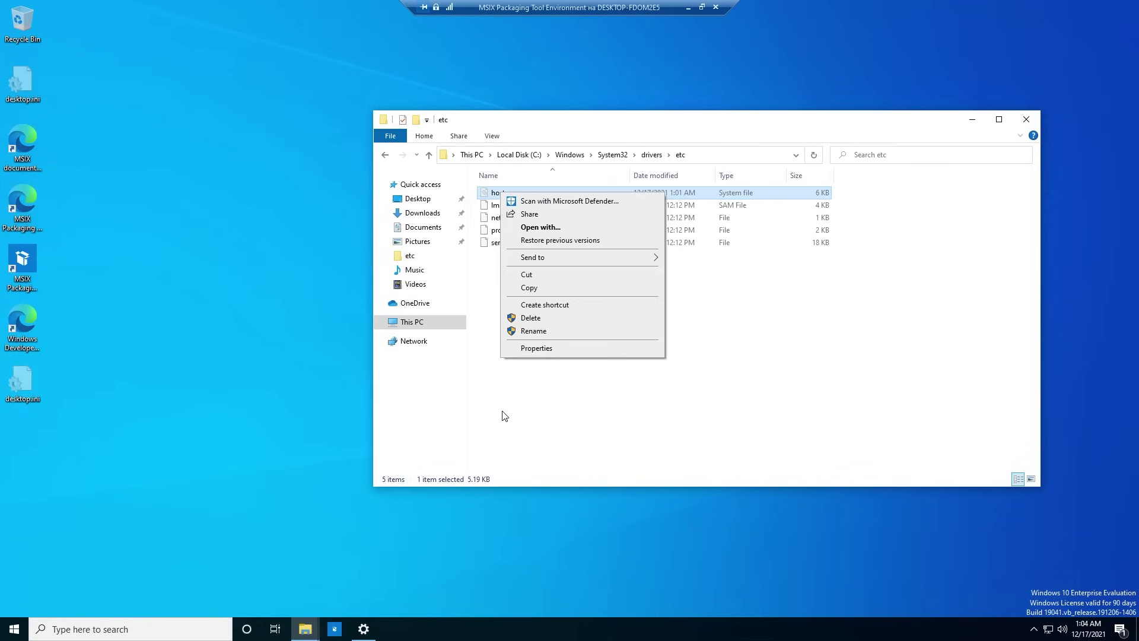
pyautogui.click(504, 415)
# Open the hosts file from the virtual machine's etc folder in Notepad.
pyautogui.click(499, 194)
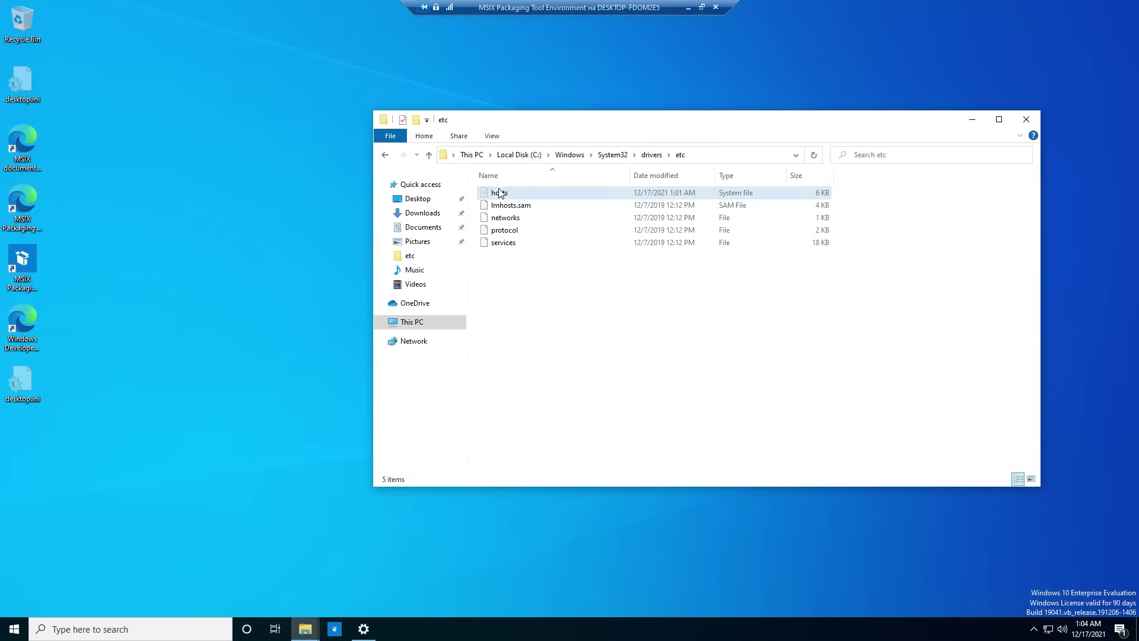
pyautogui.rightClick(498, 194)
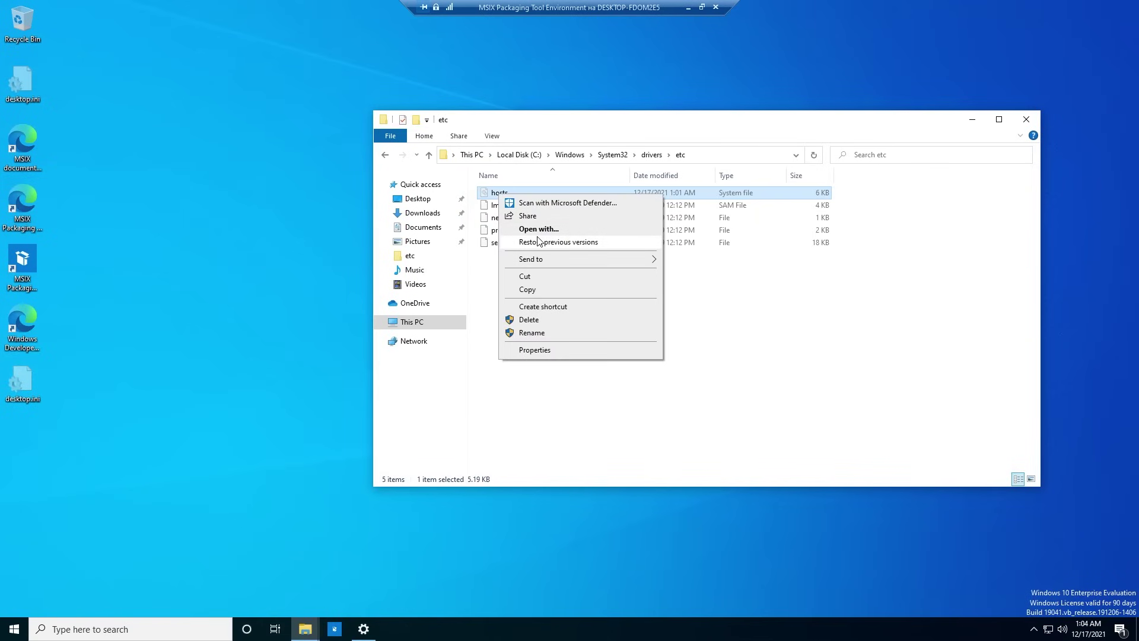
pyautogui.click(538, 230)
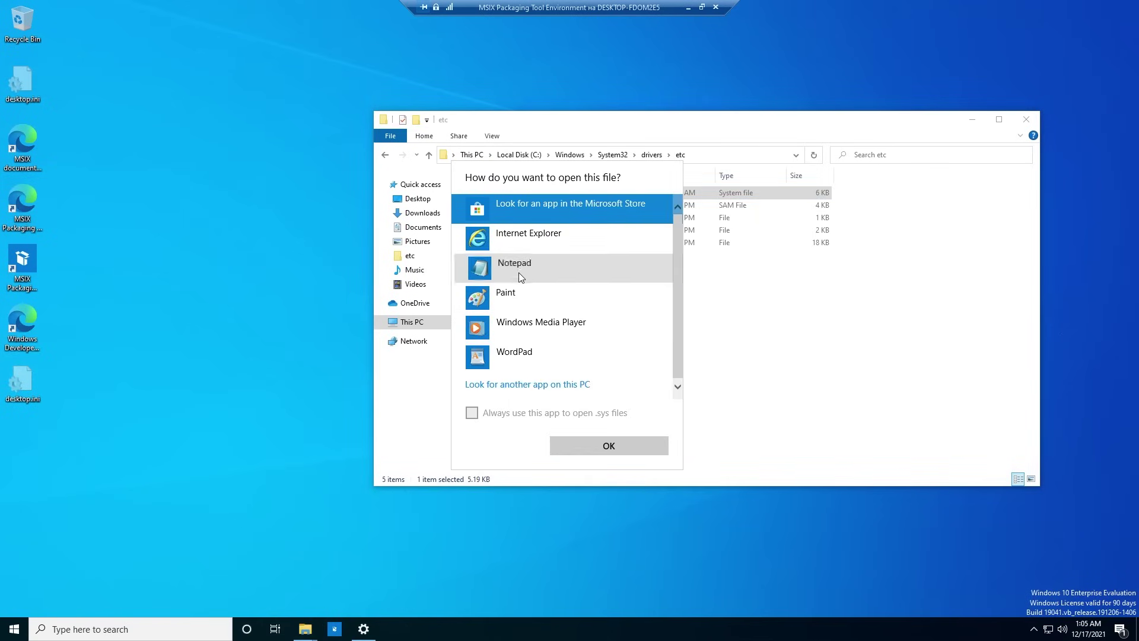
pyautogui.click(519, 272)
pyautogui.click(595, 449)
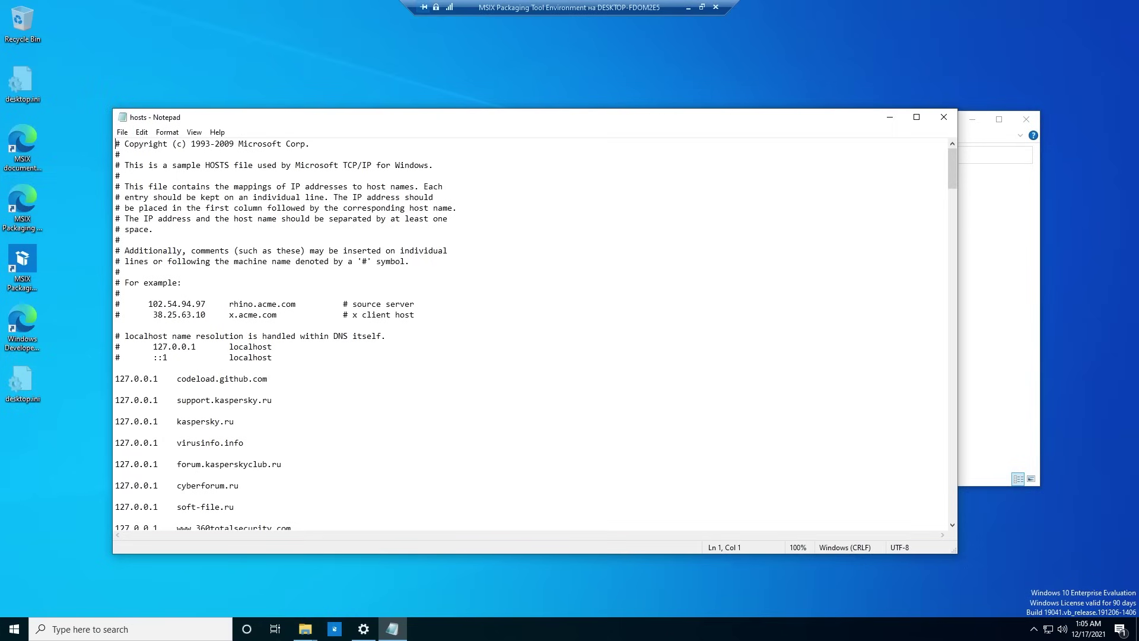
# Examine the 127.0.0.1 entries in the hosts file, highlighting codeload.github.com and kaspersky.ru.
pyautogui.scroll(-1, 534, 332)
pyautogui.scroll(-3, 222, 250)
pyautogui.doubleClick(222, 250)
pyautogui.scroll(4, 222, 251)
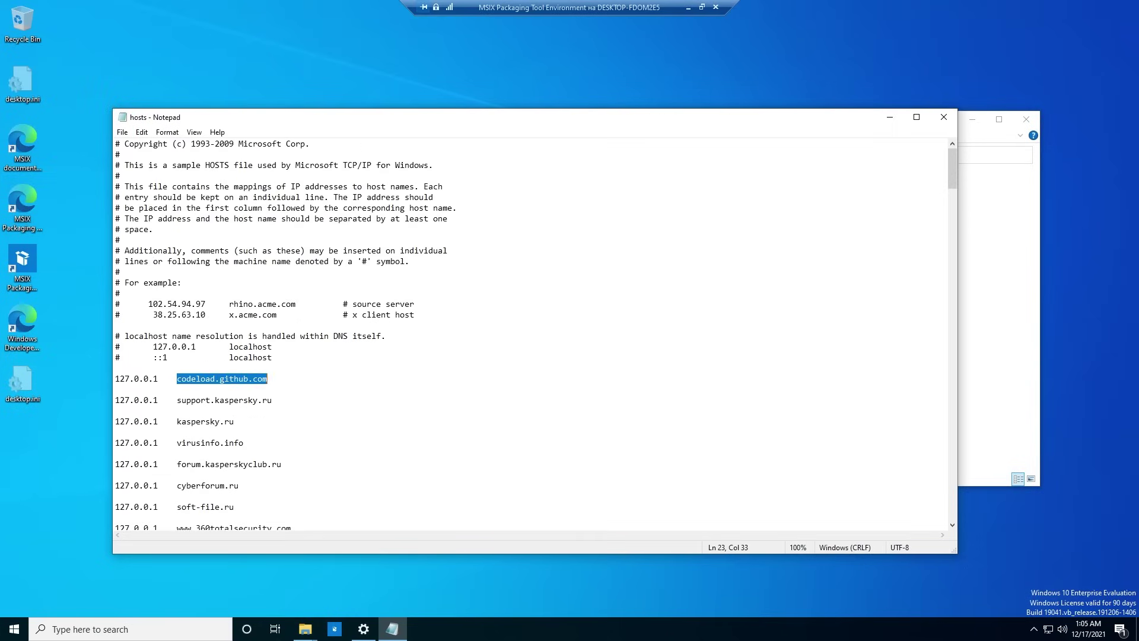
pyautogui.scroll(-5, 222, 250)
pyautogui.click(115, 272)
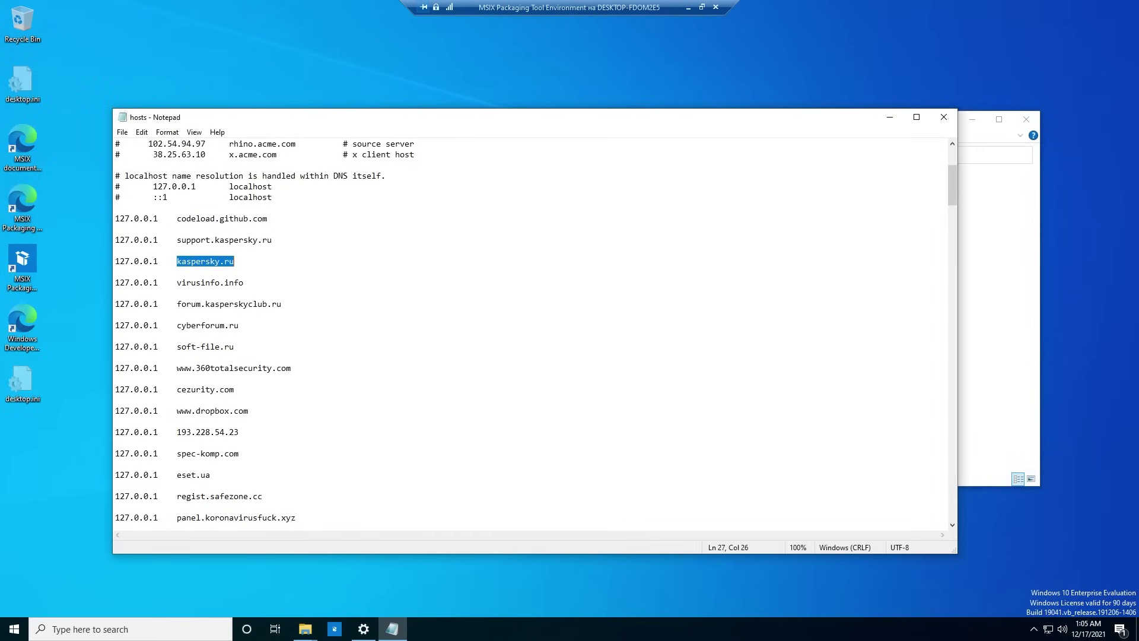
# Test cyberforum.ru in Microsoft Edge, and read through the remaining redirected sites in the hosts file.
pyautogui.doubleClick(25, 330)
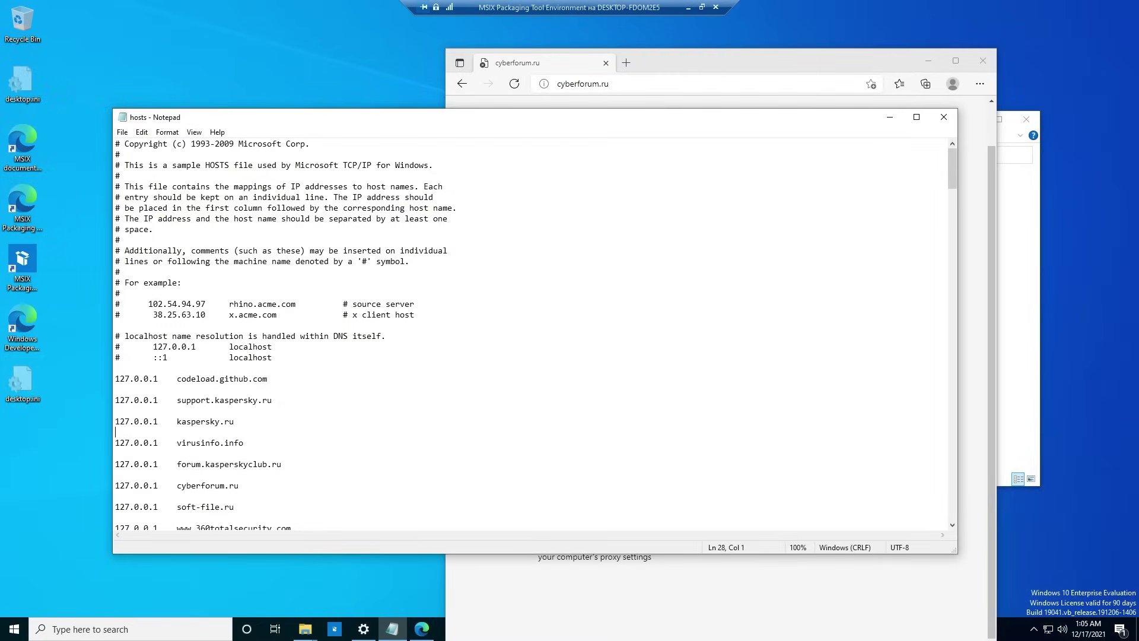
pyautogui.moveTo(116, 379); pyautogui.dragTo(258, 496)
pyautogui.scroll(-20, 258, 496)
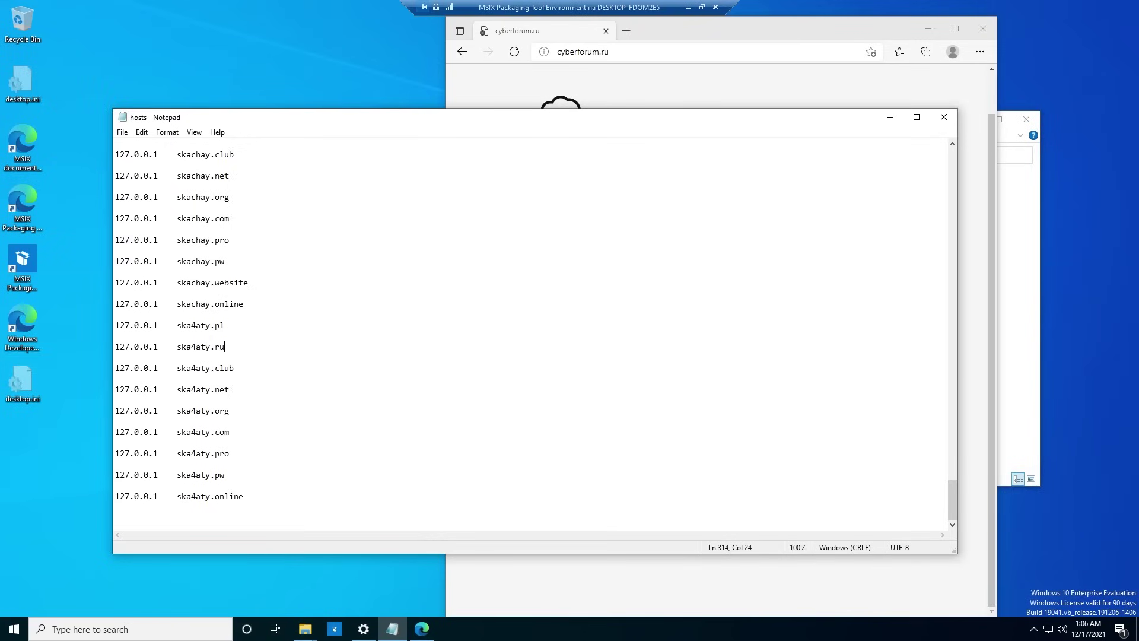
pyautogui.scroll(20, 531, 332)
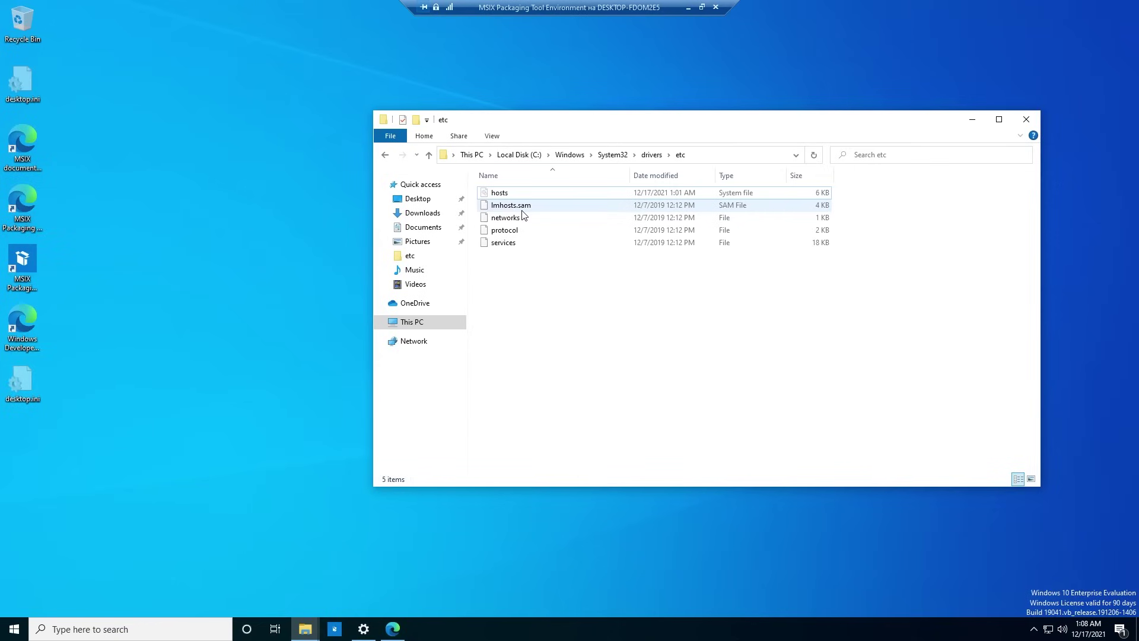
# Delete the altered hosts file from the virtual machine's etc folder.
pyautogui.click(501, 194)
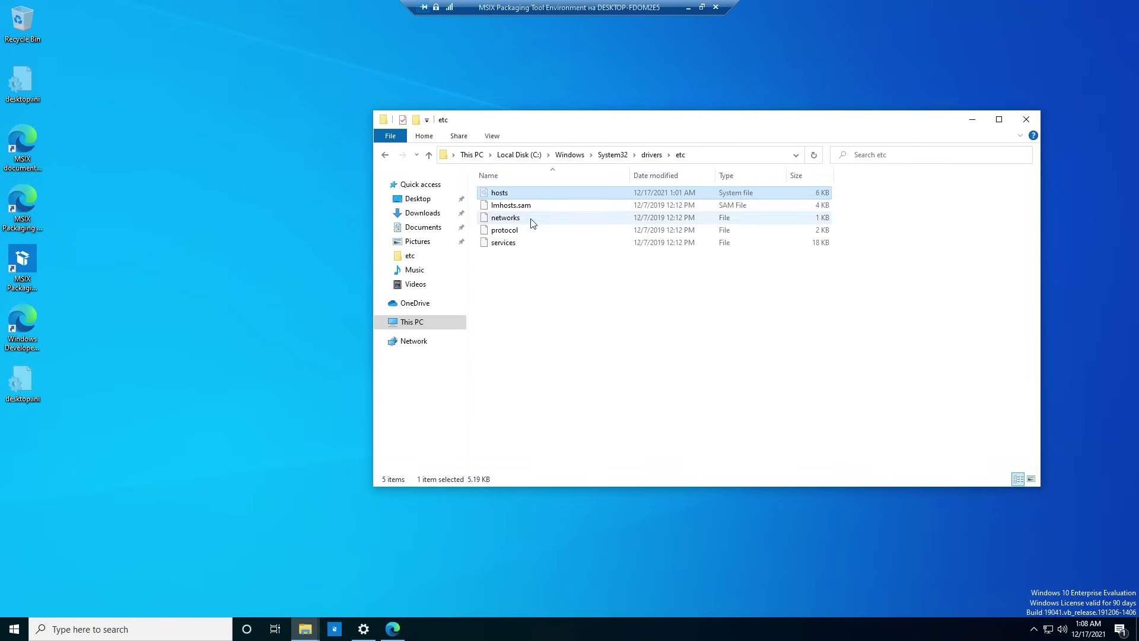
pyautogui.press('Delete')
pyautogui.click(545, 235)
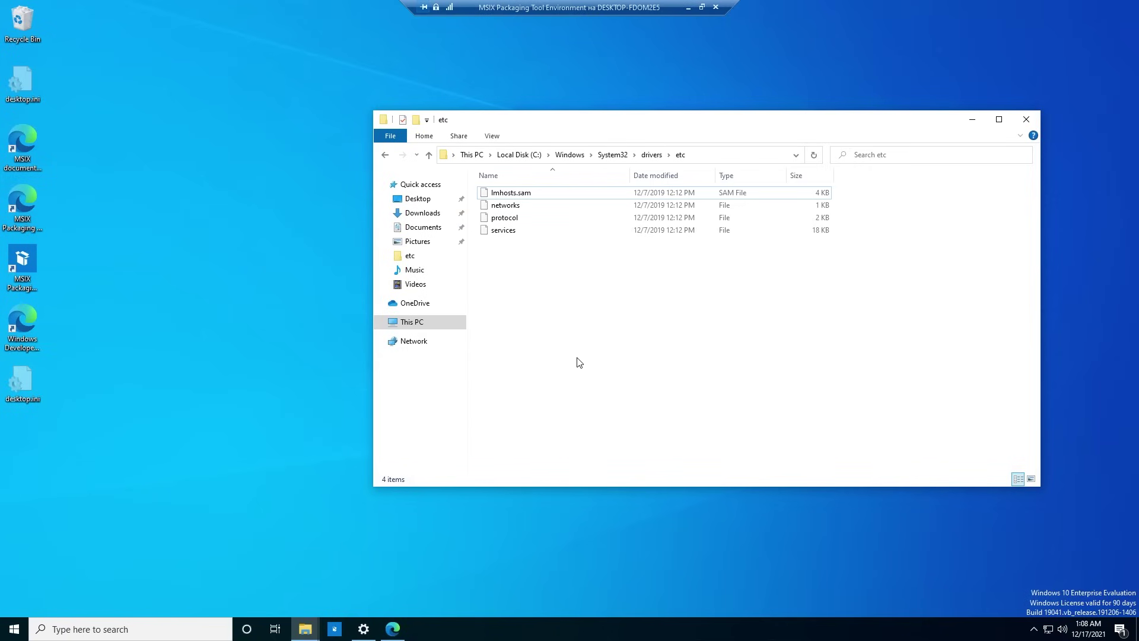
# Load cyberforum.ru again in Microsoft Edge to test access, dismiss the translation offer, and close the page.
pyautogui.click(393, 629)
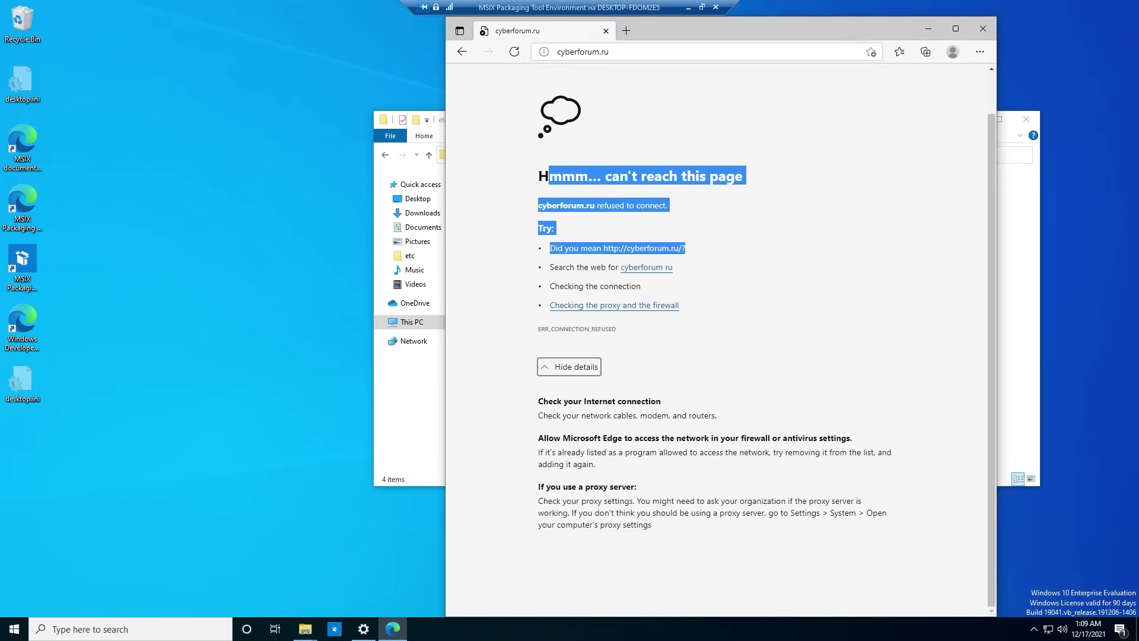
pyautogui.click(607, 52)
pyautogui.press('Return')
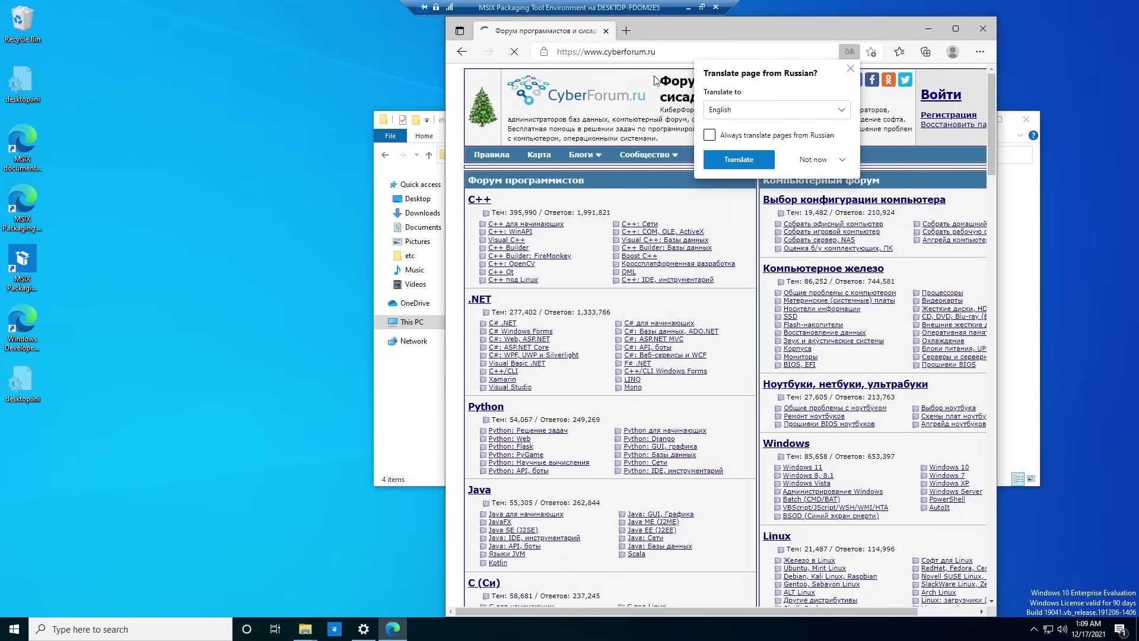
pyautogui.click(850, 69)
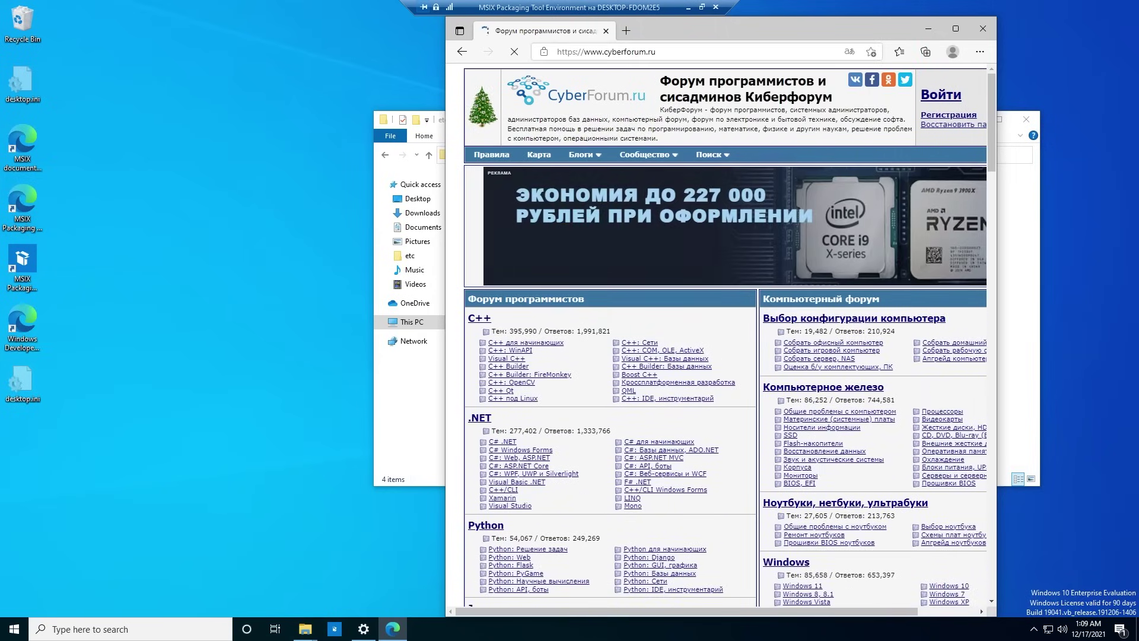
pyautogui.click(626, 30)
pyautogui.click(606, 31)
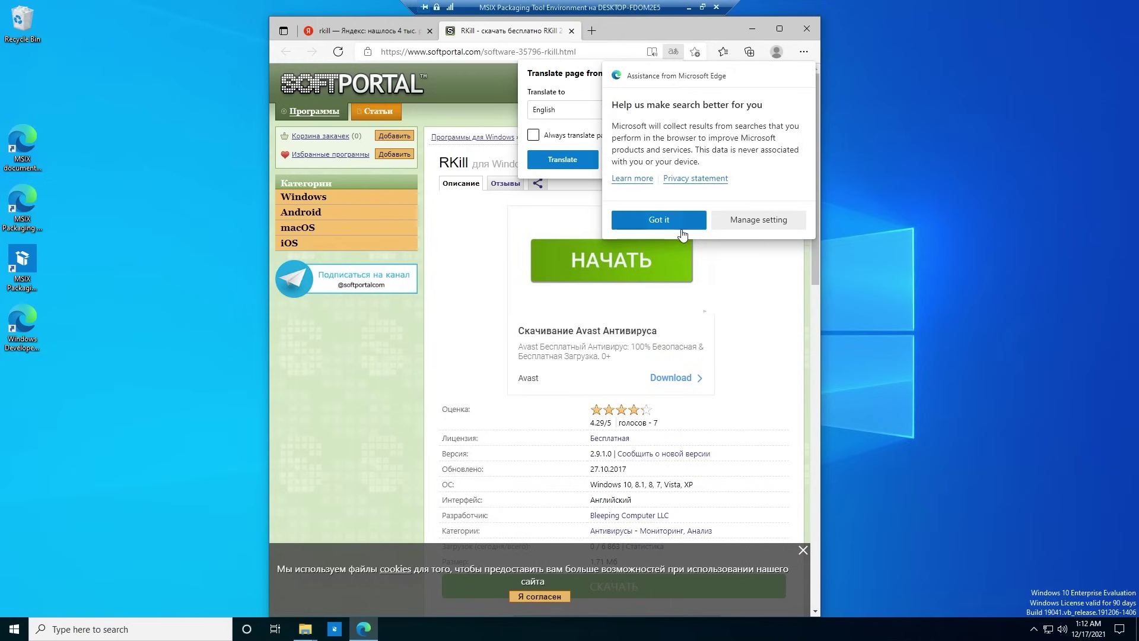
# Open Windows Security's virus and threat protection, and view the current threat Trojan:Win64/CoinMiner.WT.
pyautogui.click(1034, 629)
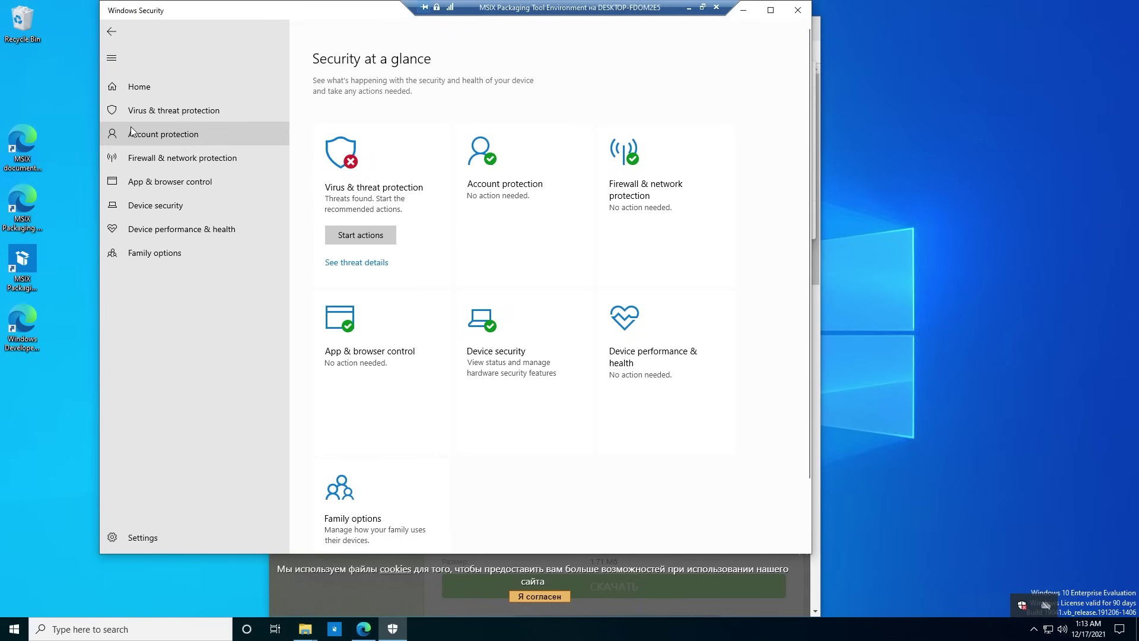
pyautogui.click(360, 234)
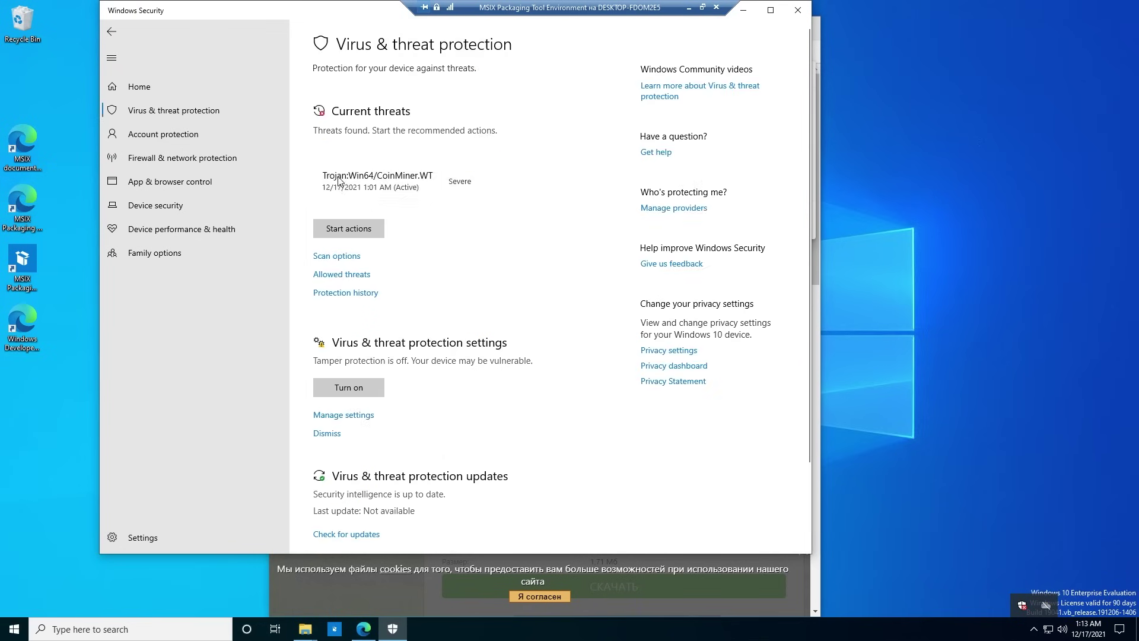
pyautogui.click(432, 186)
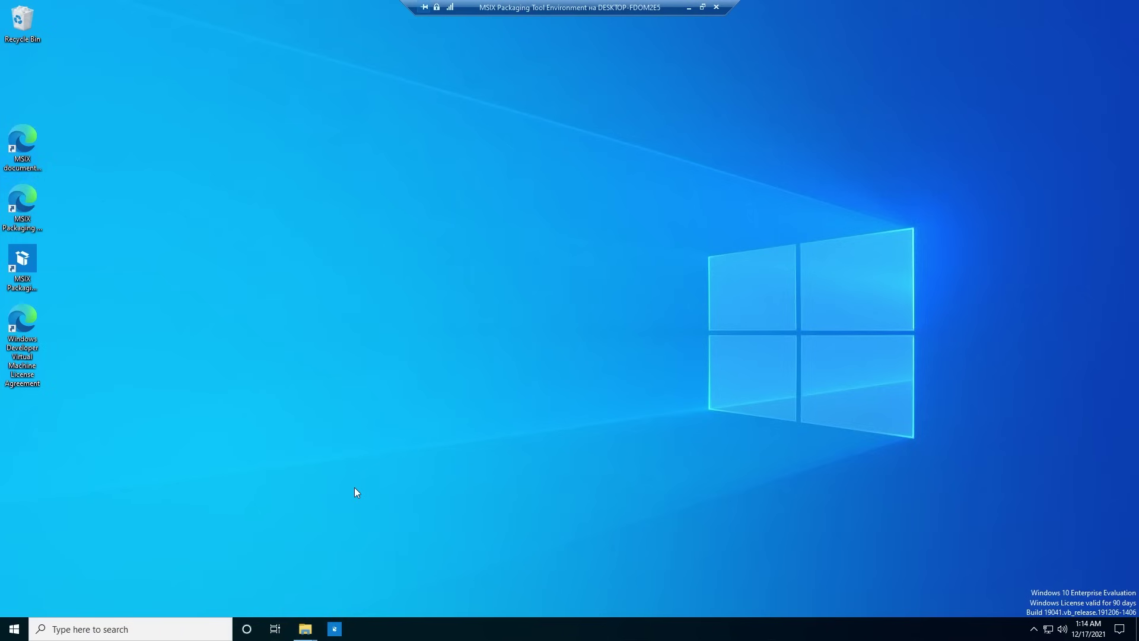
# Open Microsoft Edge and search the web for "dr.web cureit".
pyautogui.doubleClick(21, 321)
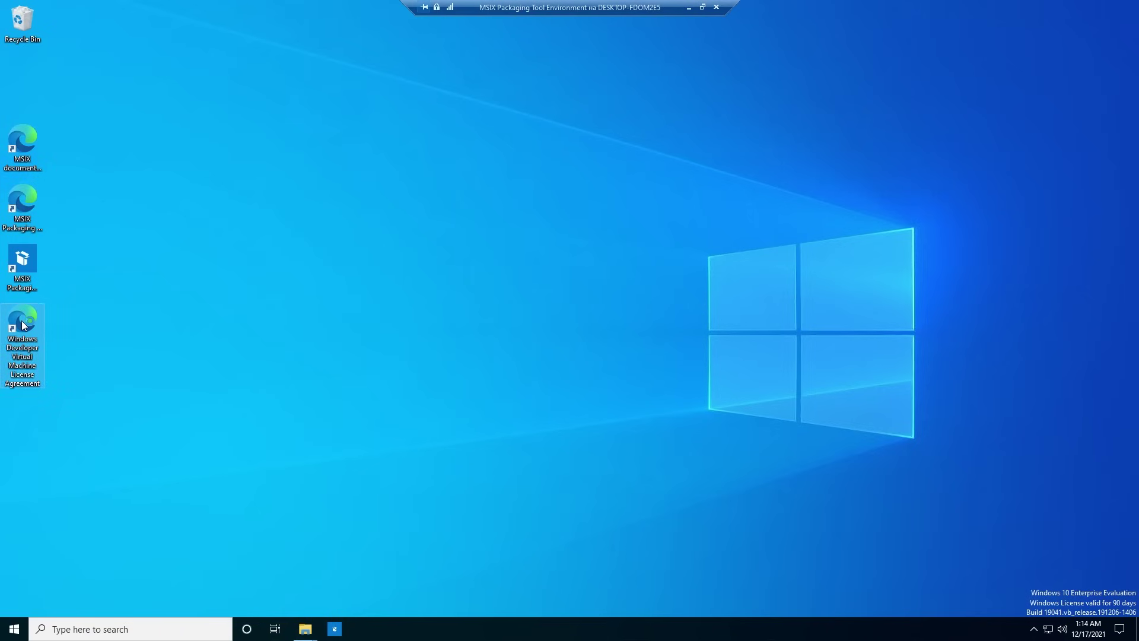
pyautogui.click(481, 52)
pyautogui.write('d')
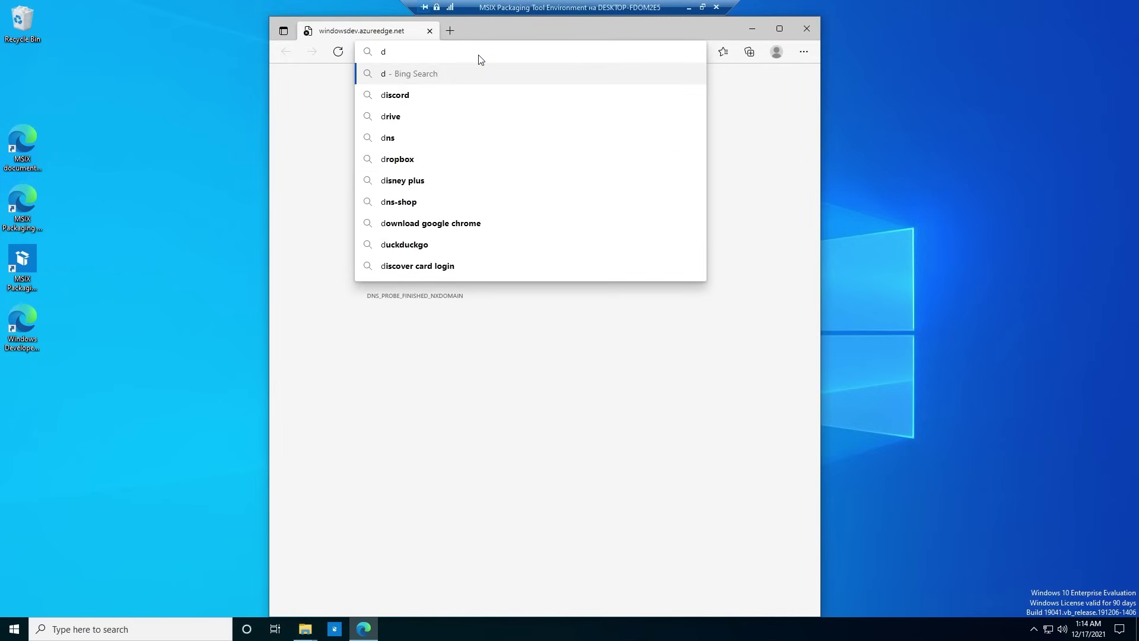
pyautogui.write('r.web cureit')
pyautogui.press('Return')
# Open the Dr.Web CureIt! page from the search results and request the free download for home use.
pyautogui.scroll(-5, 436, 374)
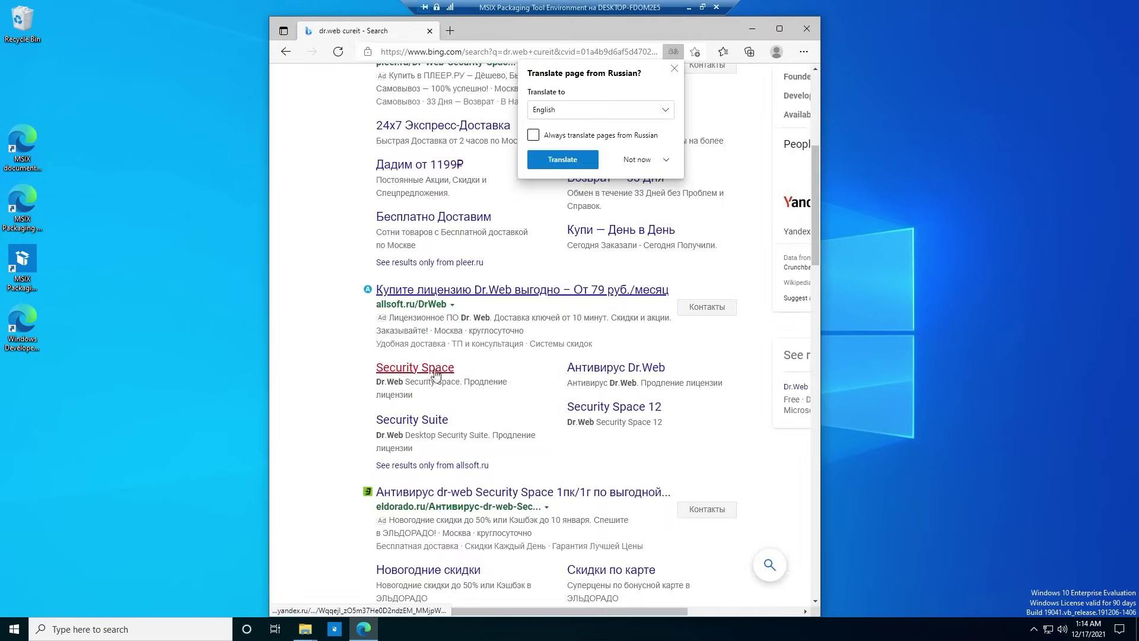
pyautogui.scroll(-5, 436, 373)
pyautogui.click(439, 368)
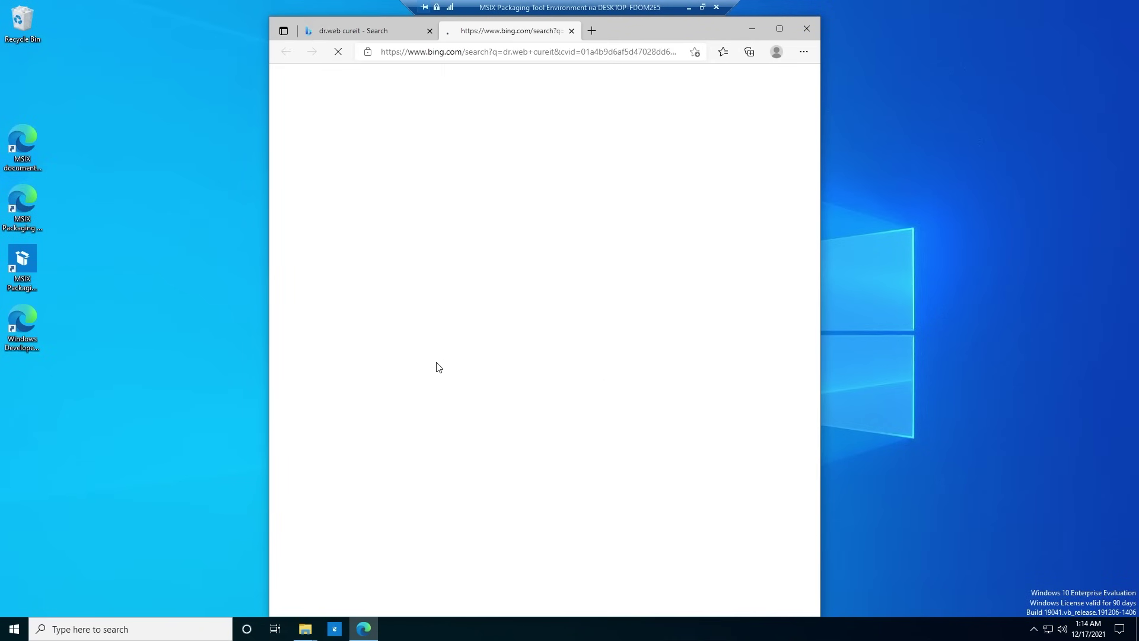
pyautogui.scroll(-10, 357, 409)
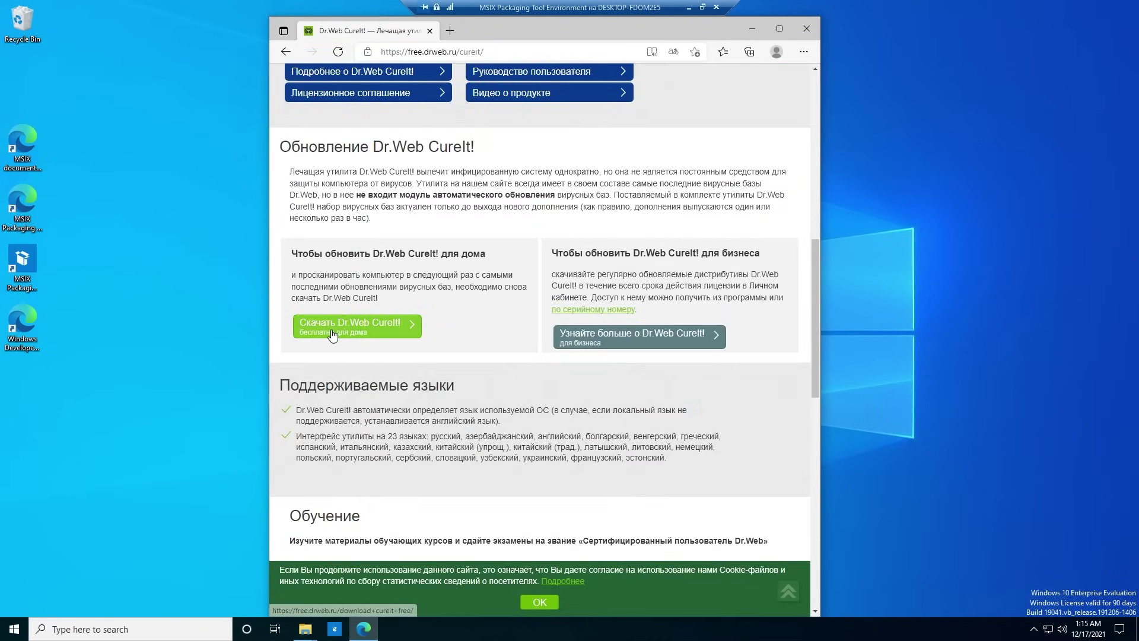
pyautogui.click(376, 334)
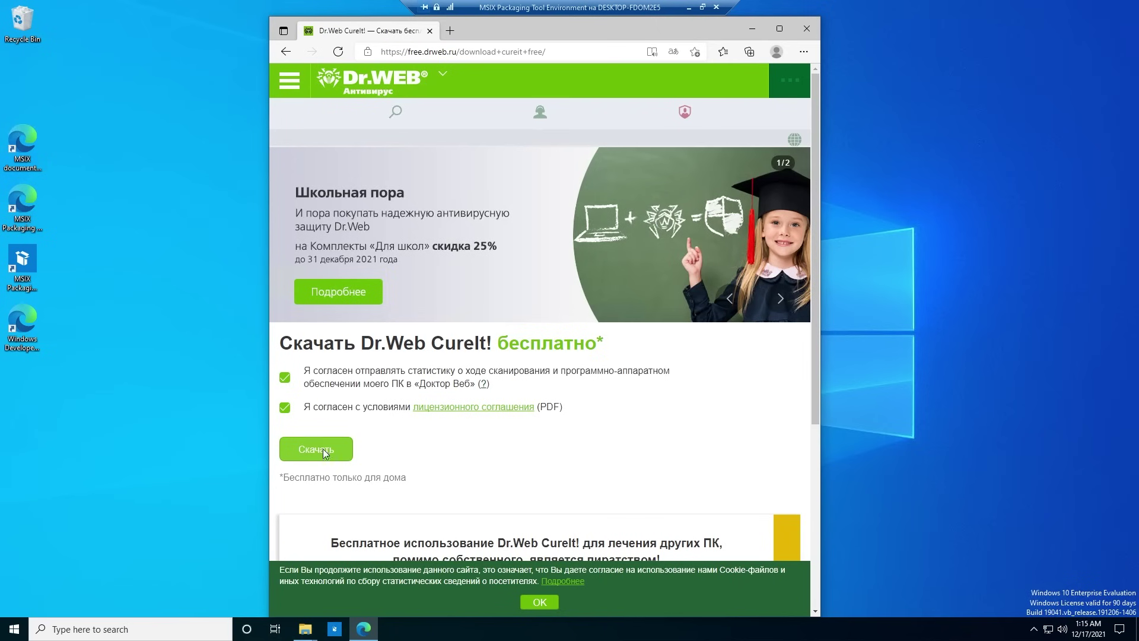
pyautogui.click(324, 453)
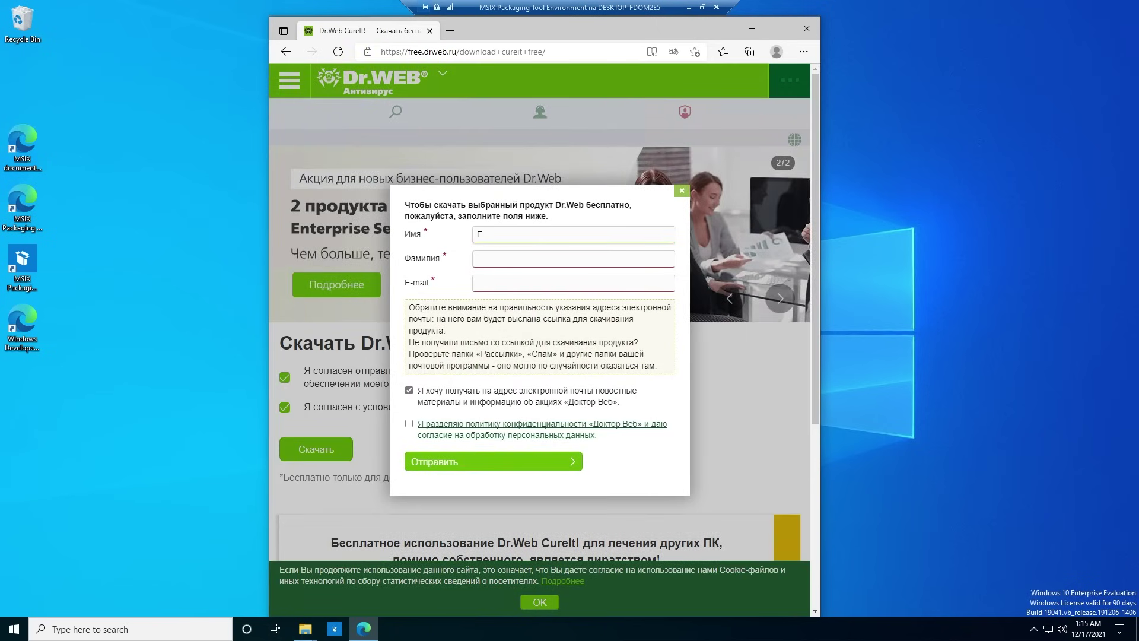
# Enter the requester's first name and surname in the Dr.Web download form.
pyautogui.write('Evgeny')
pyautogui.press('Tab')
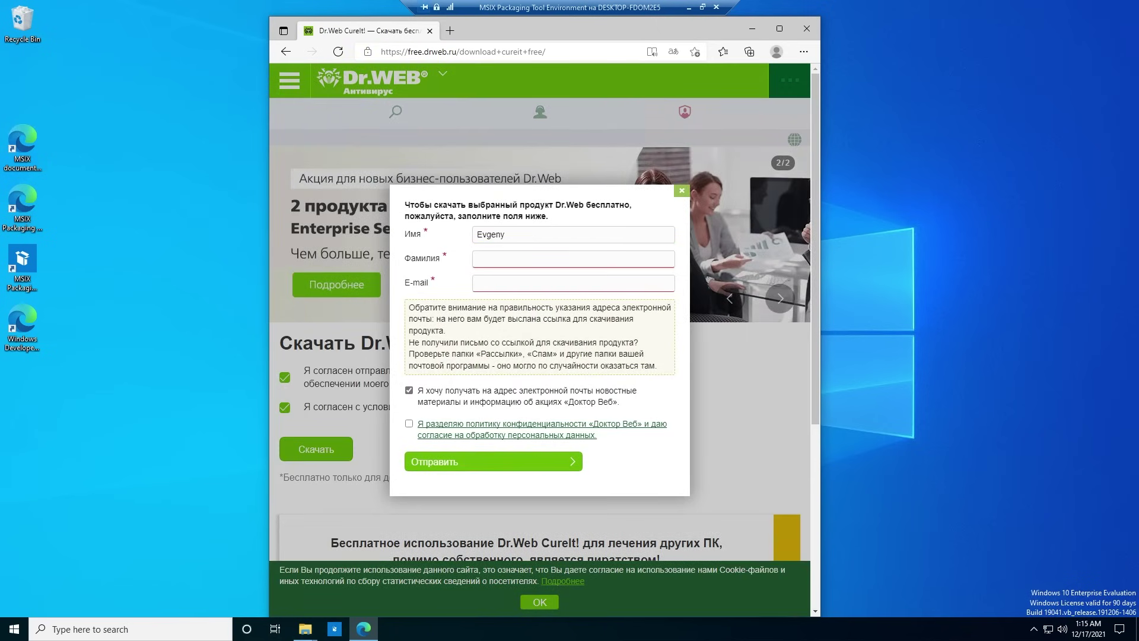
pyautogui.press('Tab')
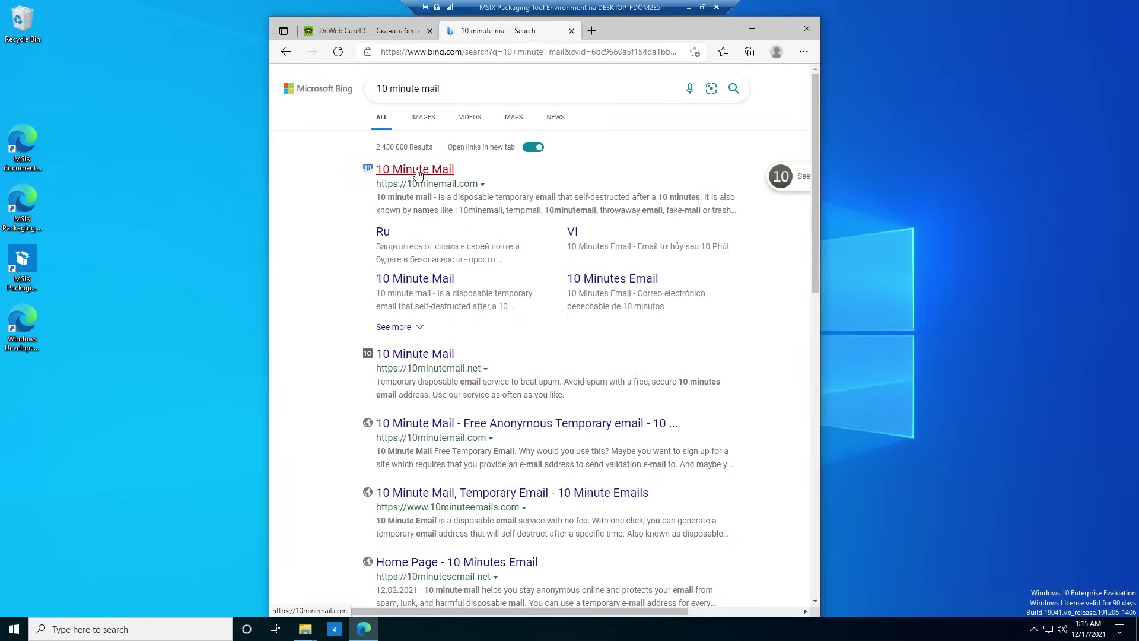
# Get a temporary address from 10minemail.com and paste it into the Dr.Web form's e-mail field.
pyautogui.click(417, 170)
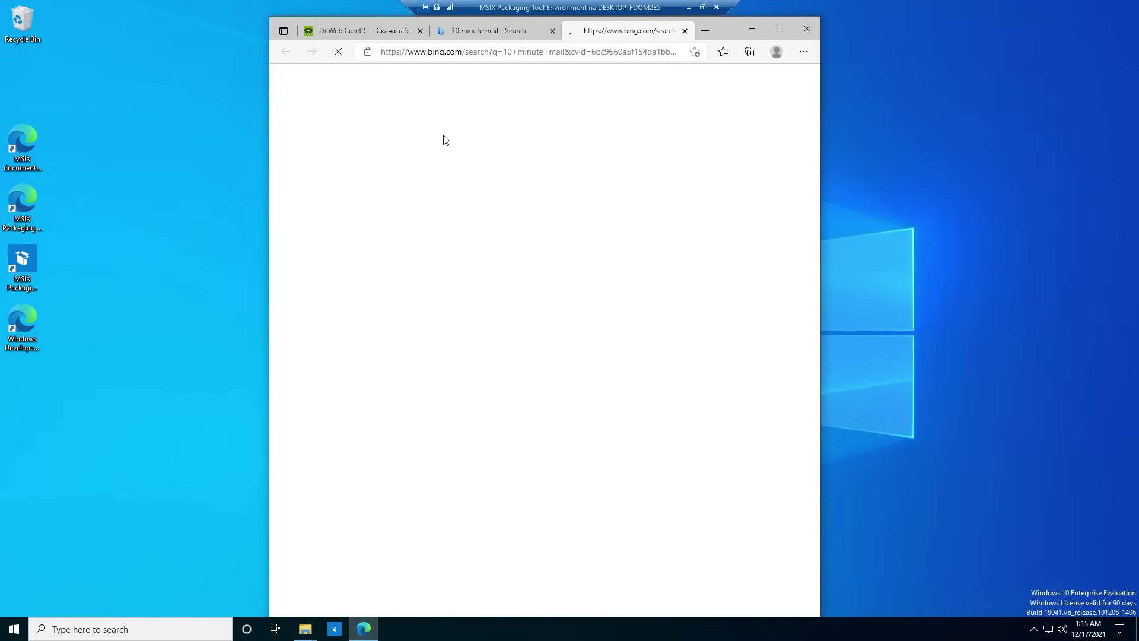
pyautogui.click(502, 33)
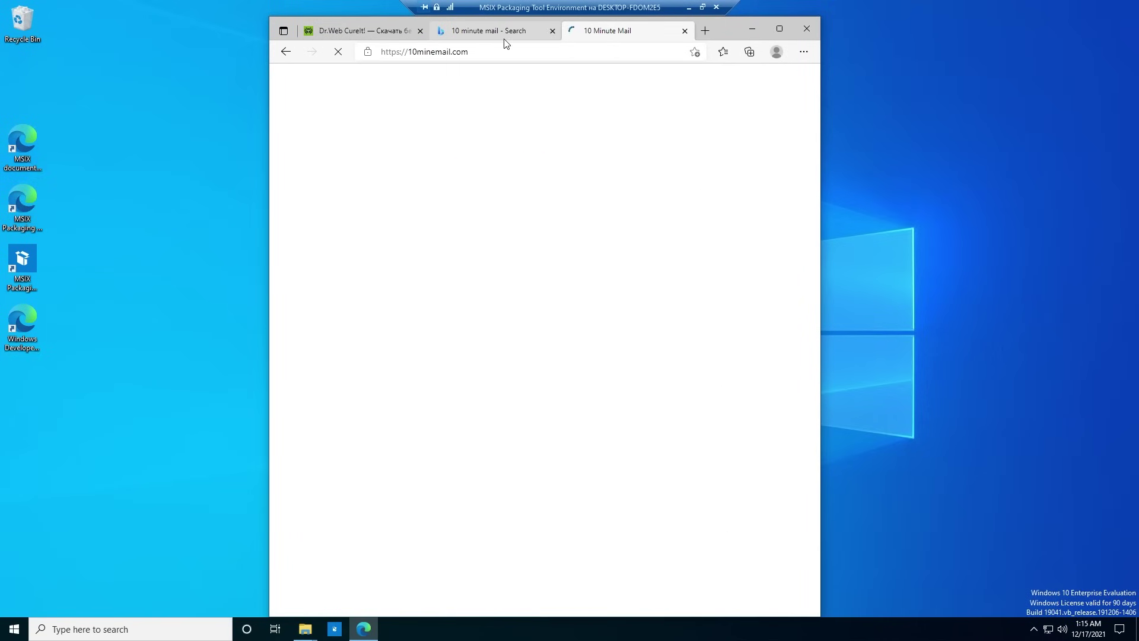
pyautogui.click(581, 34)
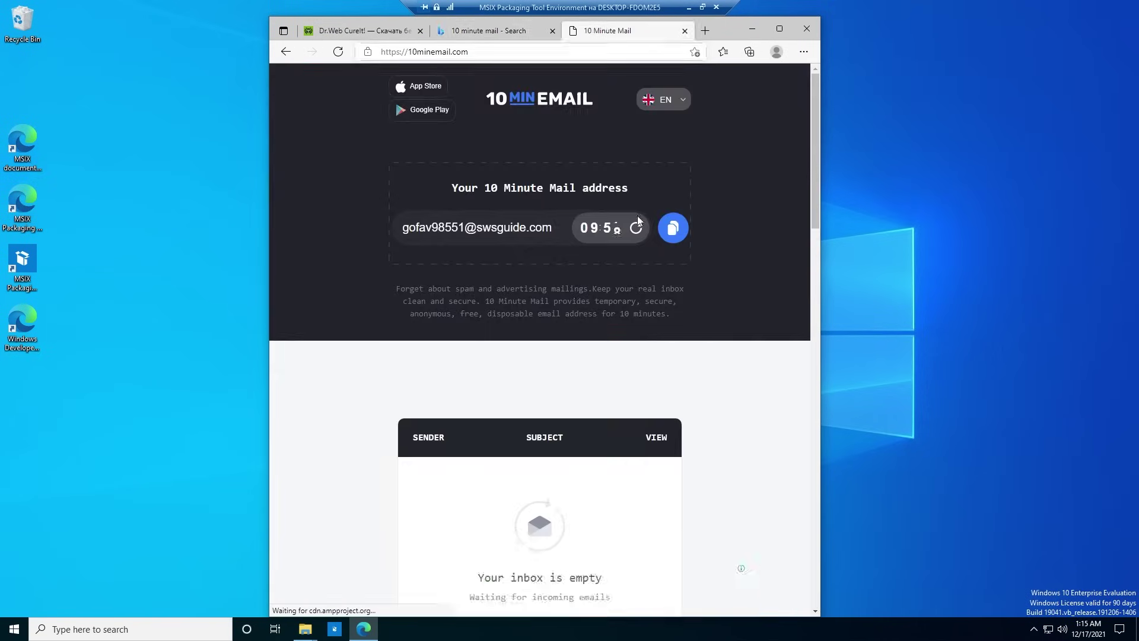
pyautogui.click(674, 226)
pyautogui.click(369, 33)
pyautogui.hotkey('ctrl', 'v')
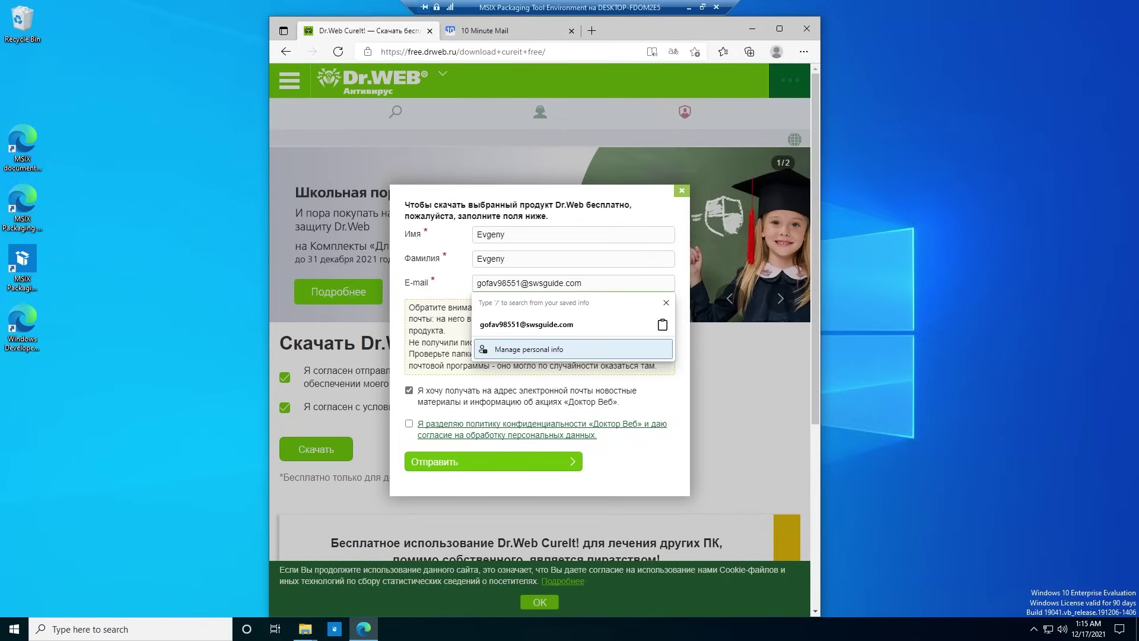
# Accept the privacy policy, submit the Dr.Web download form, and close its page.
pyautogui.click(530, 412)
pyautogui.click(408, 423)
pyautogui.click(439, 461)
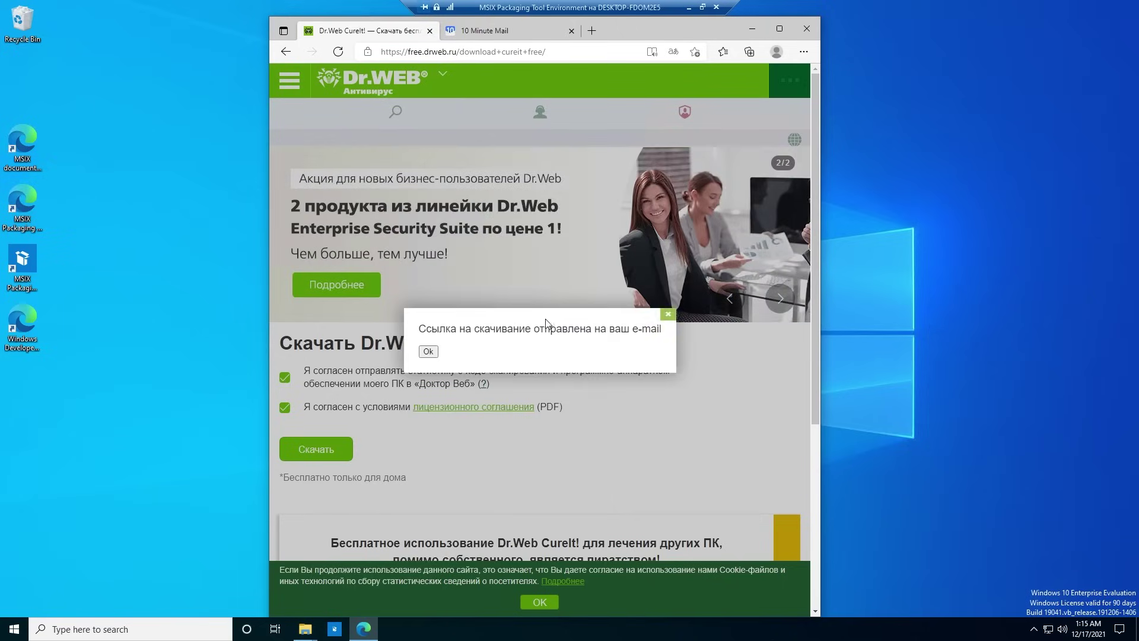
pyautogui.hotkey('ctrl', 'w')
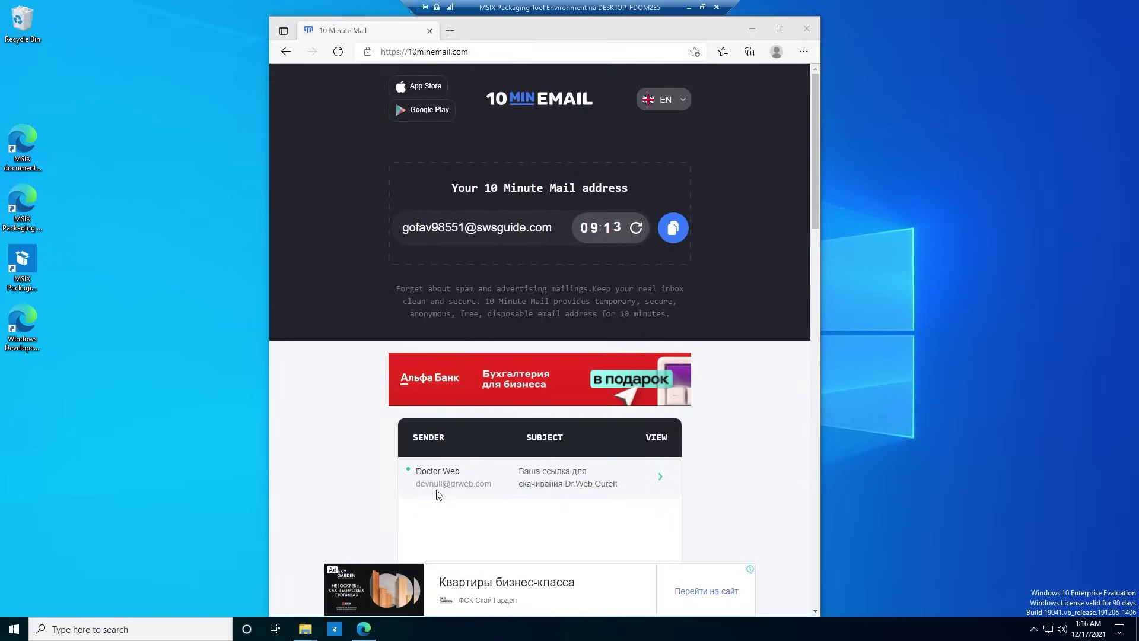
# Follow the download link in the Doctor Web message, settle the site's blocked pop-ups, and start the CureIt! download.
pyautogui.click(451, 477)
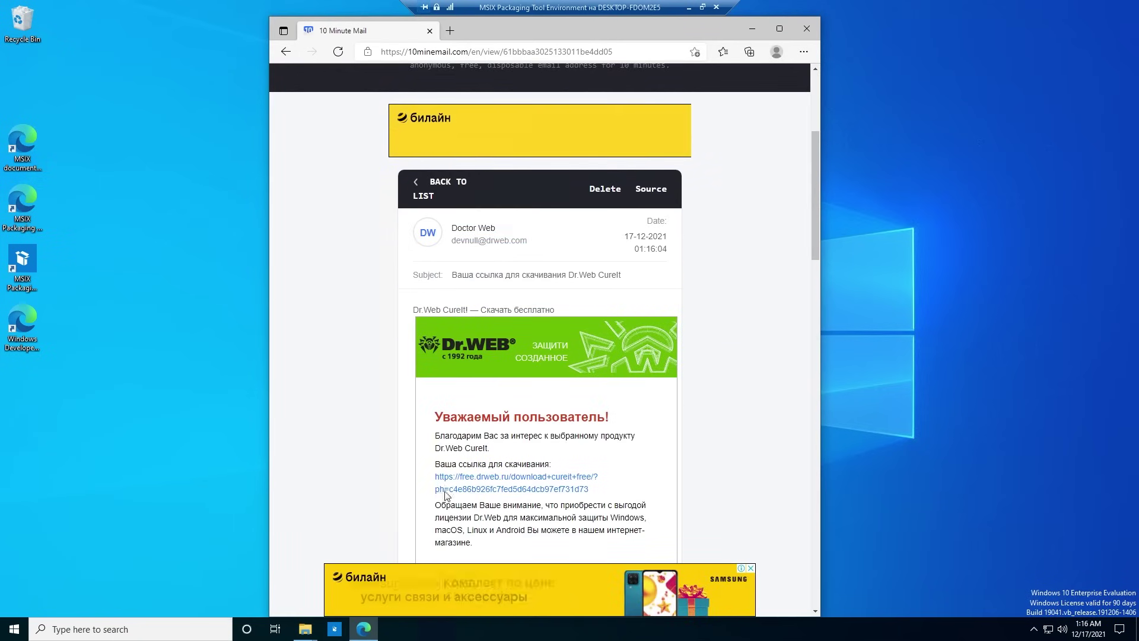
pyautogui.click(477, 488)
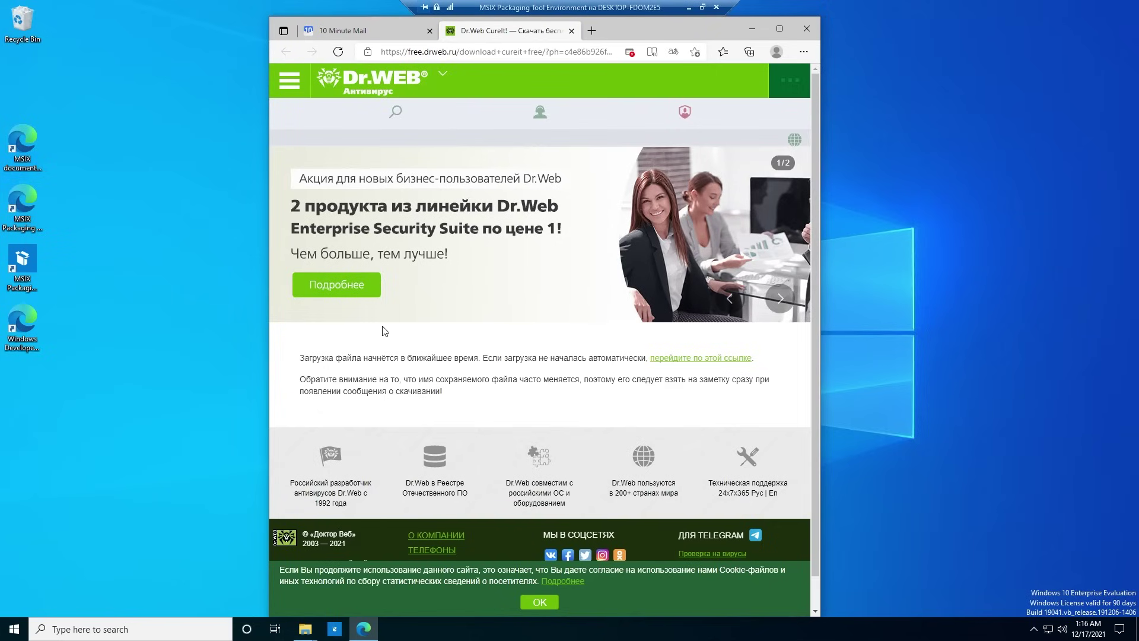
pyautogui.click(630, 54)
pyautogui.click(631, 55)
pyautogui.click(630, 55)
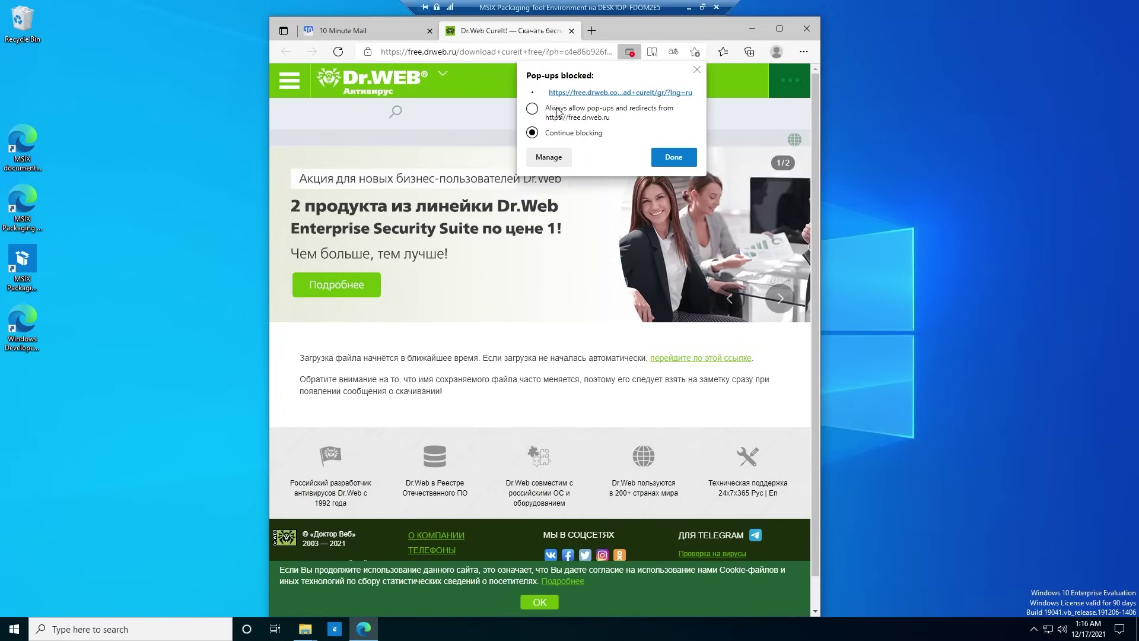
pyautogui.click(658, 157)
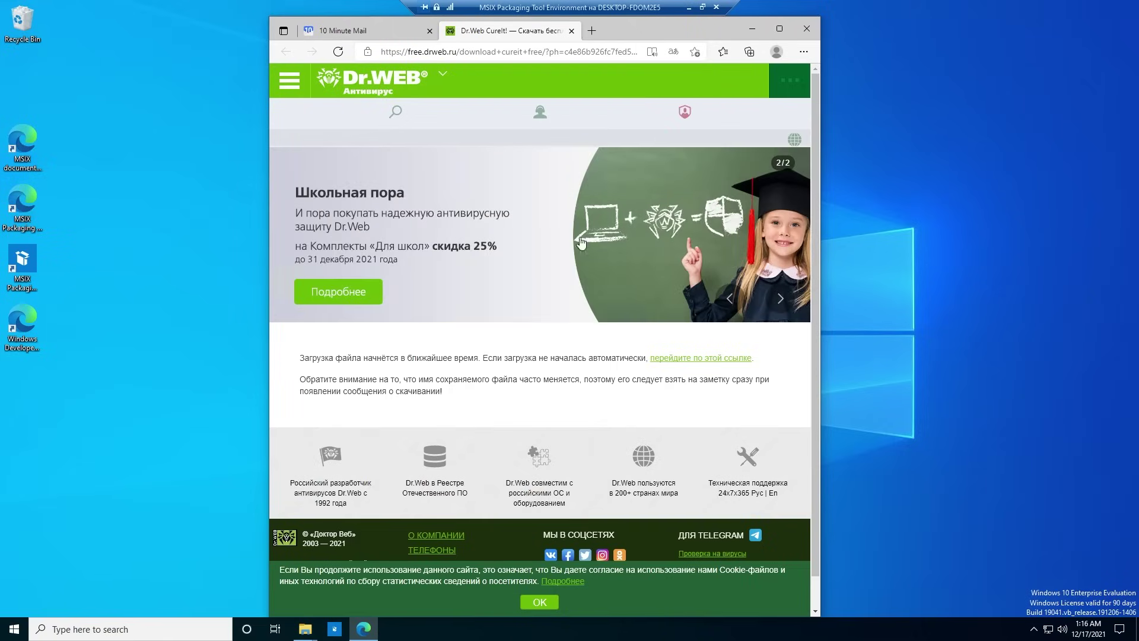
pyautogui.click(679, 358)
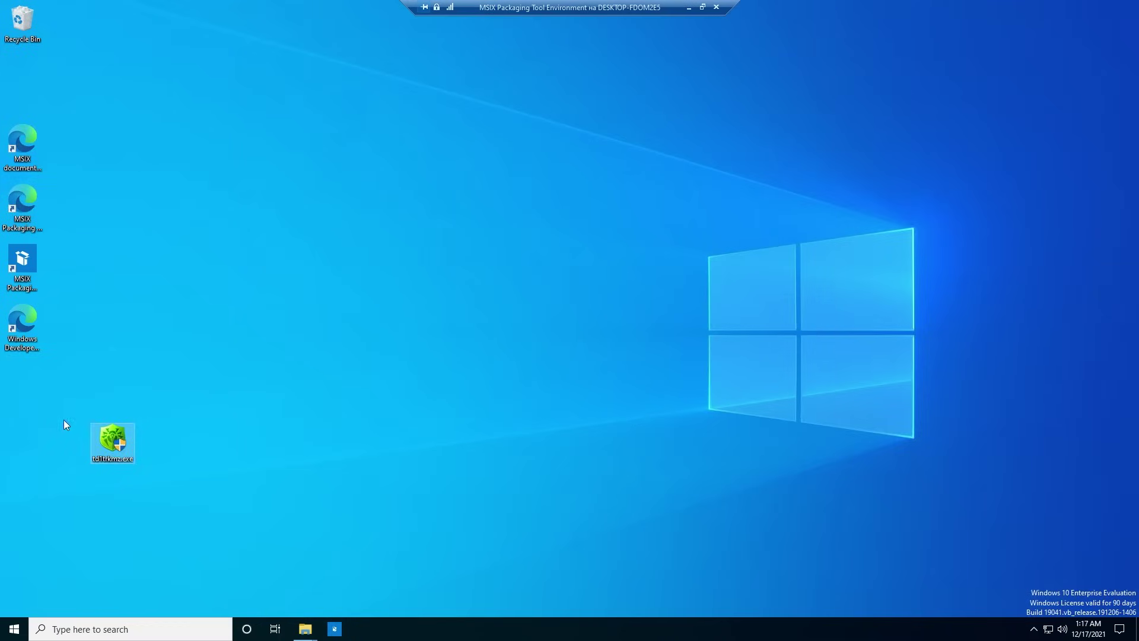
# Run td1trkmz.exe with administrator permission, agree to the quality improvement program, and start the Dr.Web CureIt! scan.
pyautogui.doubleClick(114, 446)
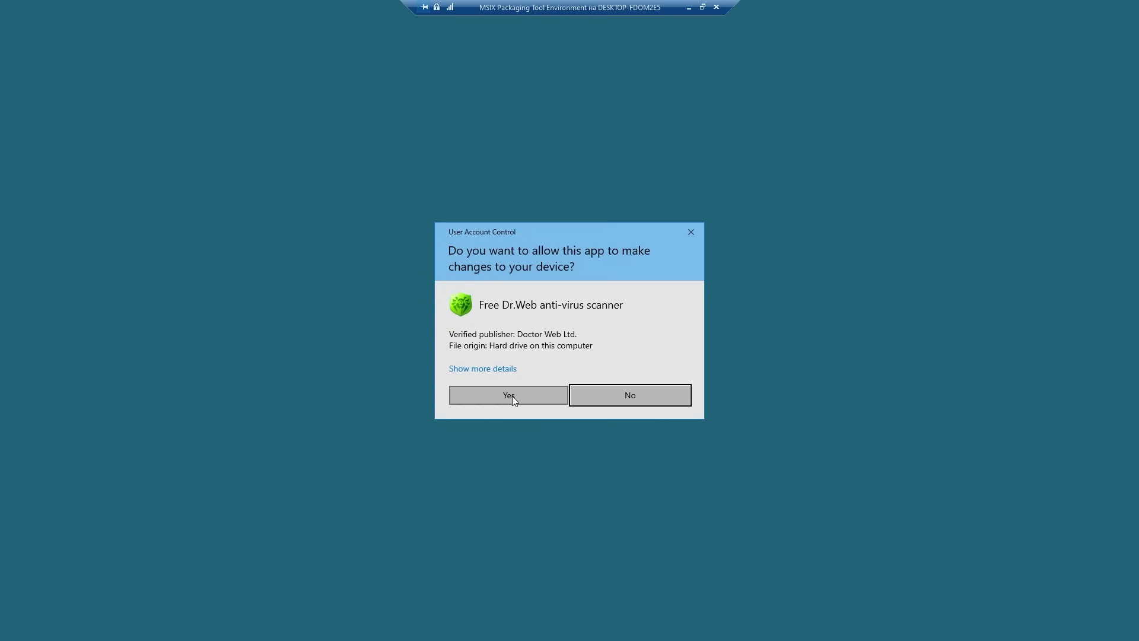
pyautogui.click(511, 397)
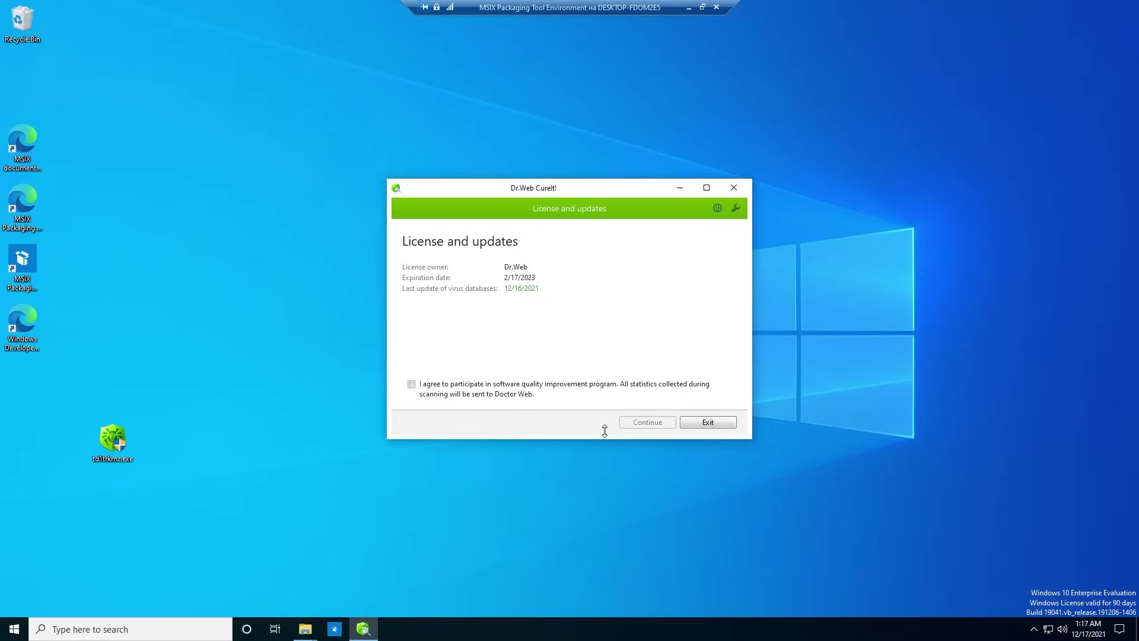
pyautogui.click(465, 396)
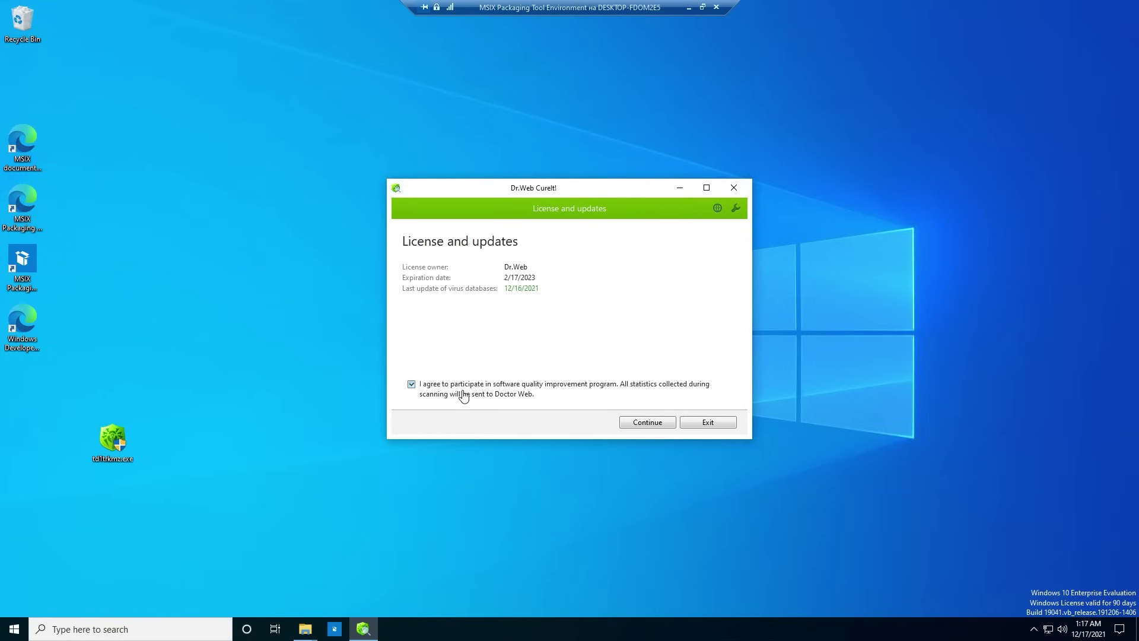
pyautogui.click(647, 422)
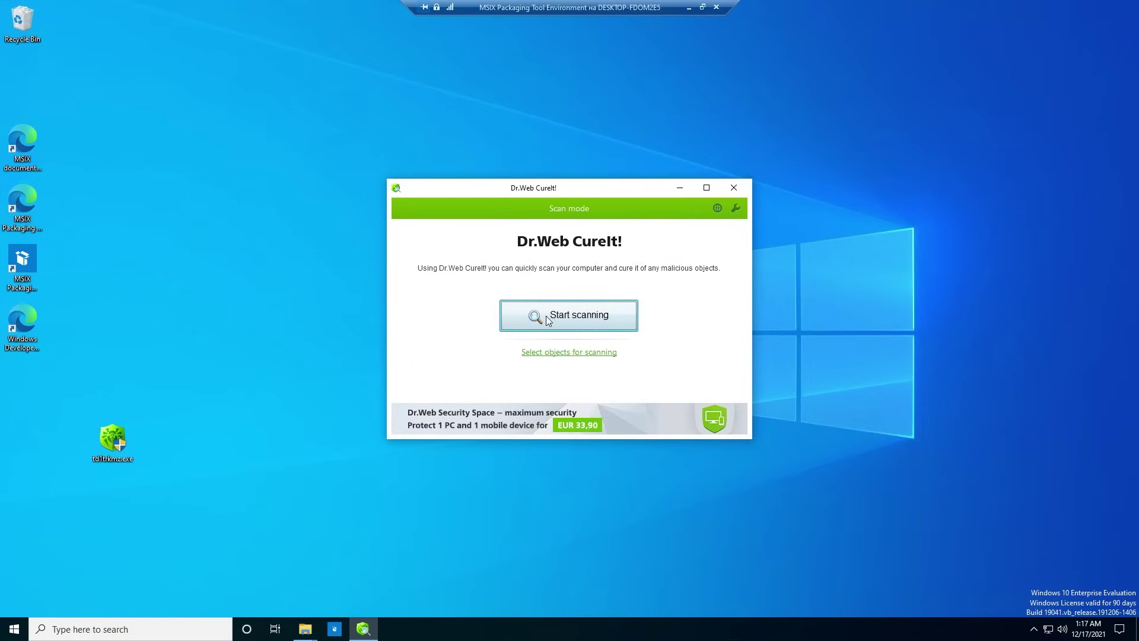
pyautogui.click(546, 318)
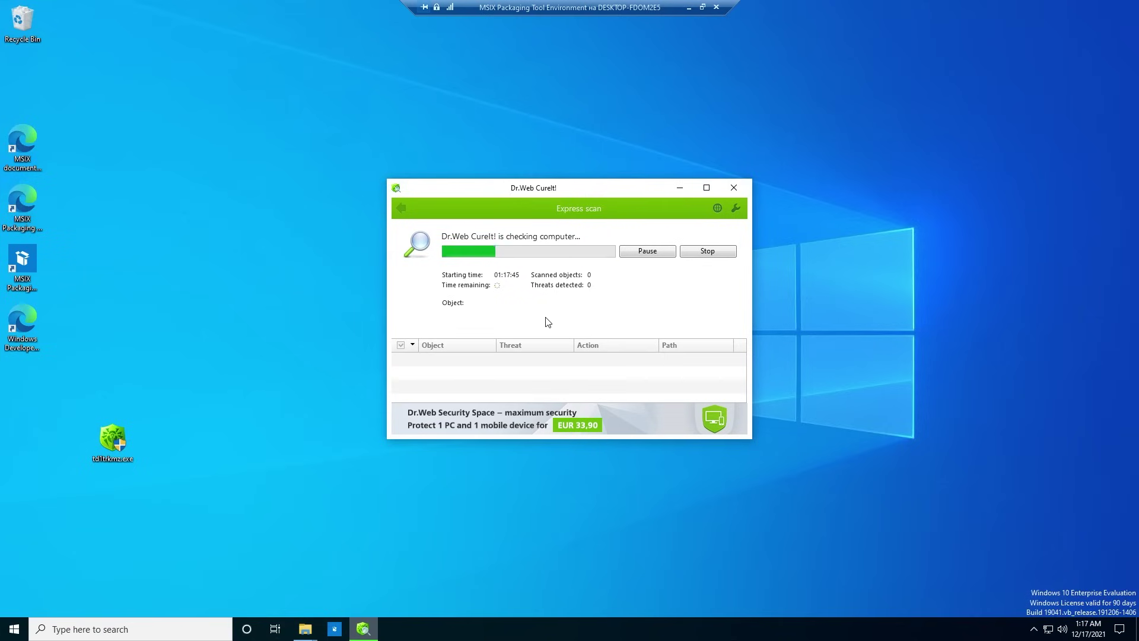
pyautogui.moveTo(202, 268); pyautogui.dragTo(884, 486)
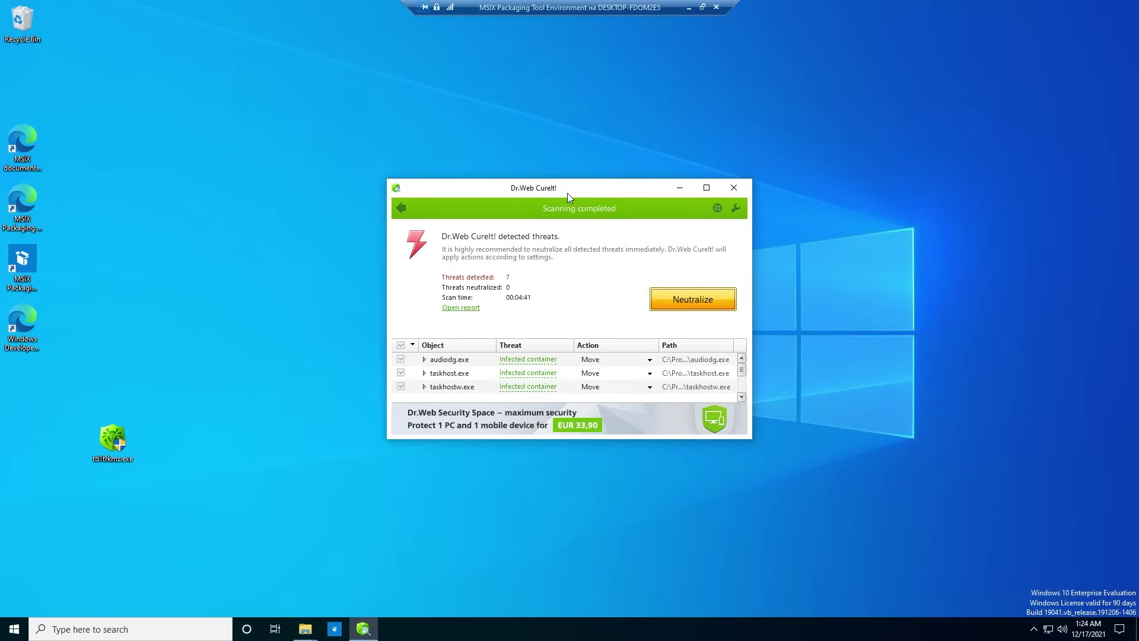
# Maximize the scanner window, set the action for every detected threat to Delete, and neutralize the threats.
pyautogui.doubleClick(567, 193)
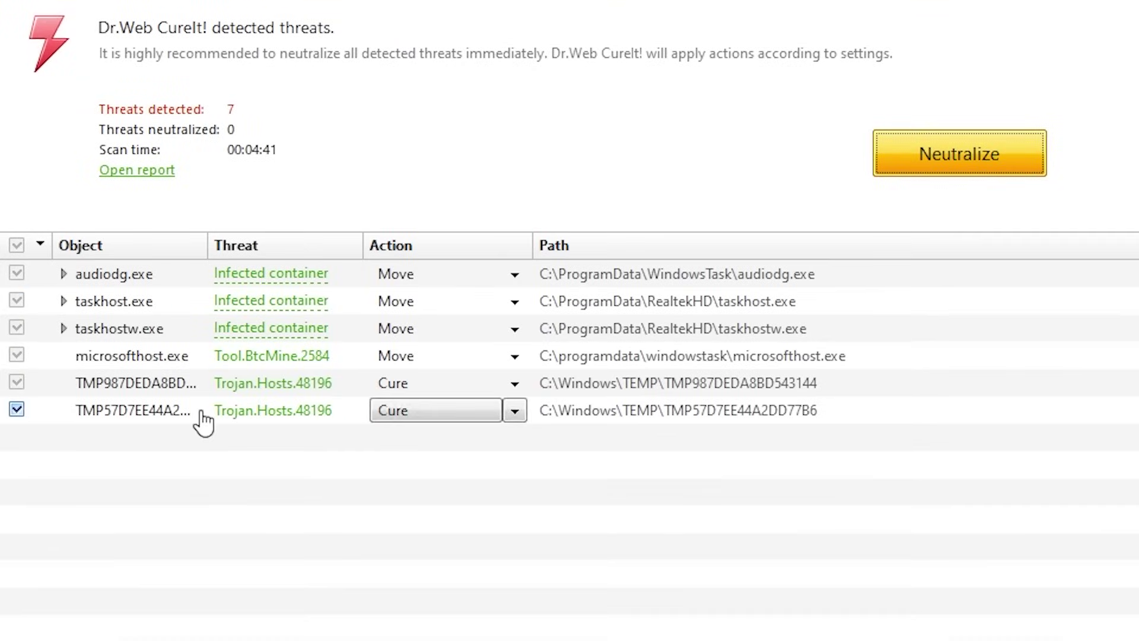
pyautogui.click(515, 275)
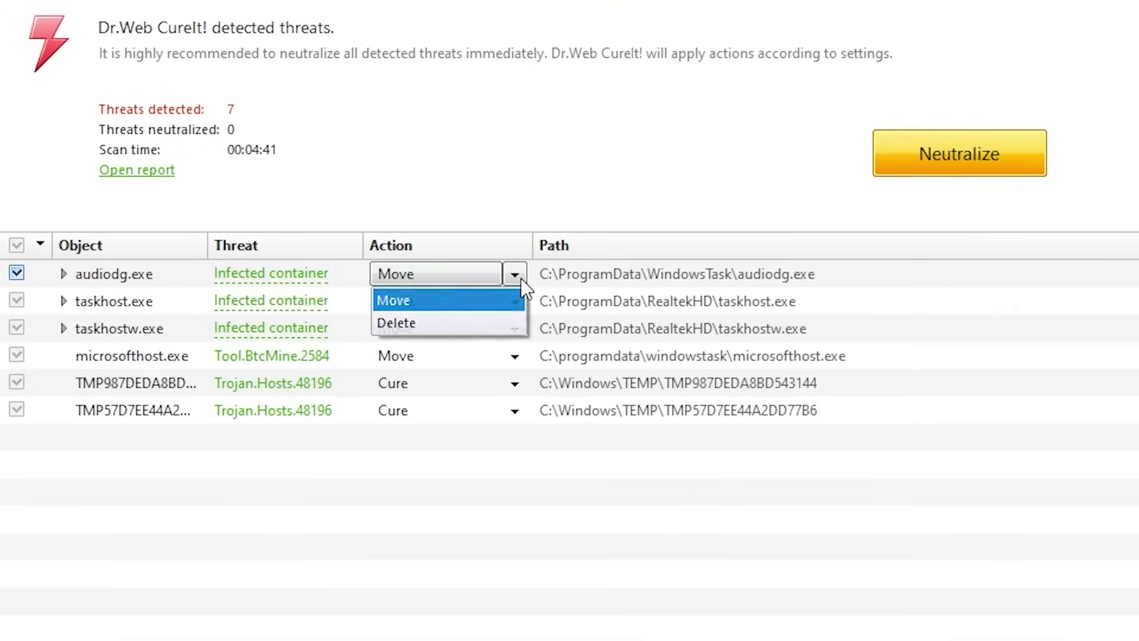
pyautogui.click(451, 323)
pyautogui.click(515, 301)
pyautogui.click(480, 351)
pyautogui.click(521, 355)
pyautogui.click(517, 333)
pyautogui.click(514, 383)
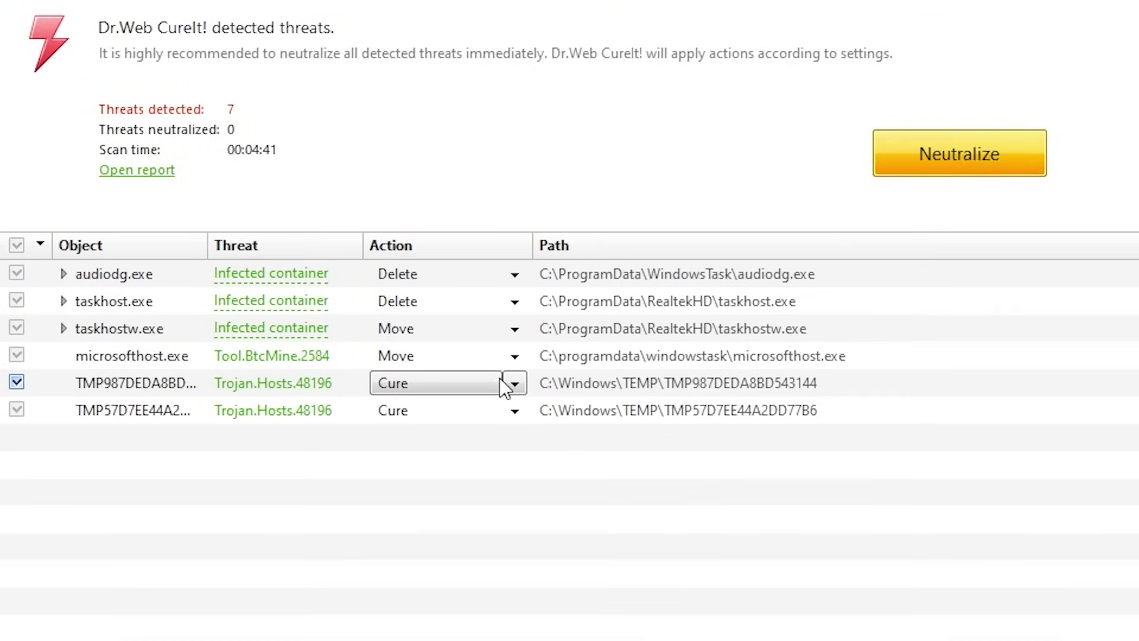
pyautogui.click(522, 349)
pyautogui.click(516, 331)
pyautogui.click(474, 376)
pyautogui.click(514, 356)
pyautogui.click(464, 407)
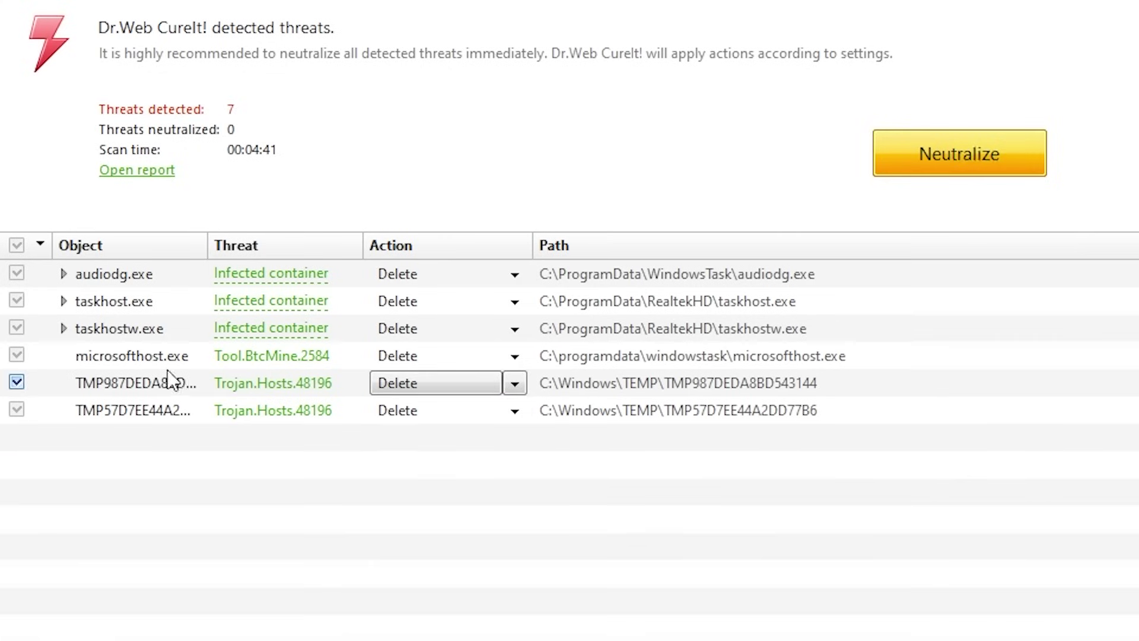
pyautogui.click(918, 157)
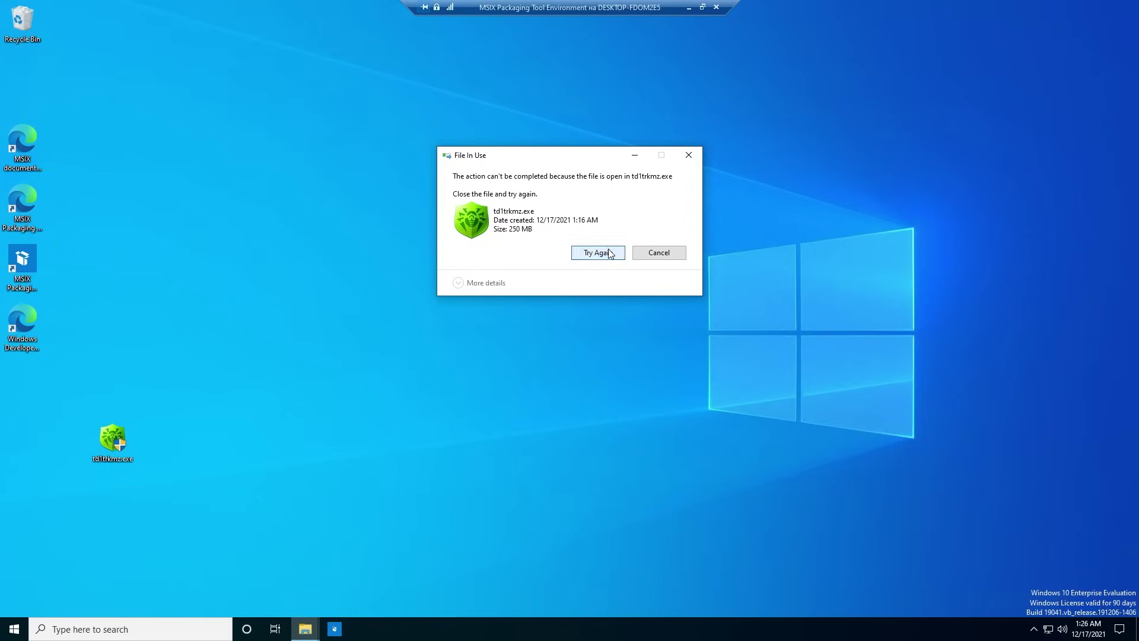
# Retry deleting the td1trkmz.exe scanner file from the desktop.
pyautogui.click(594, 252)
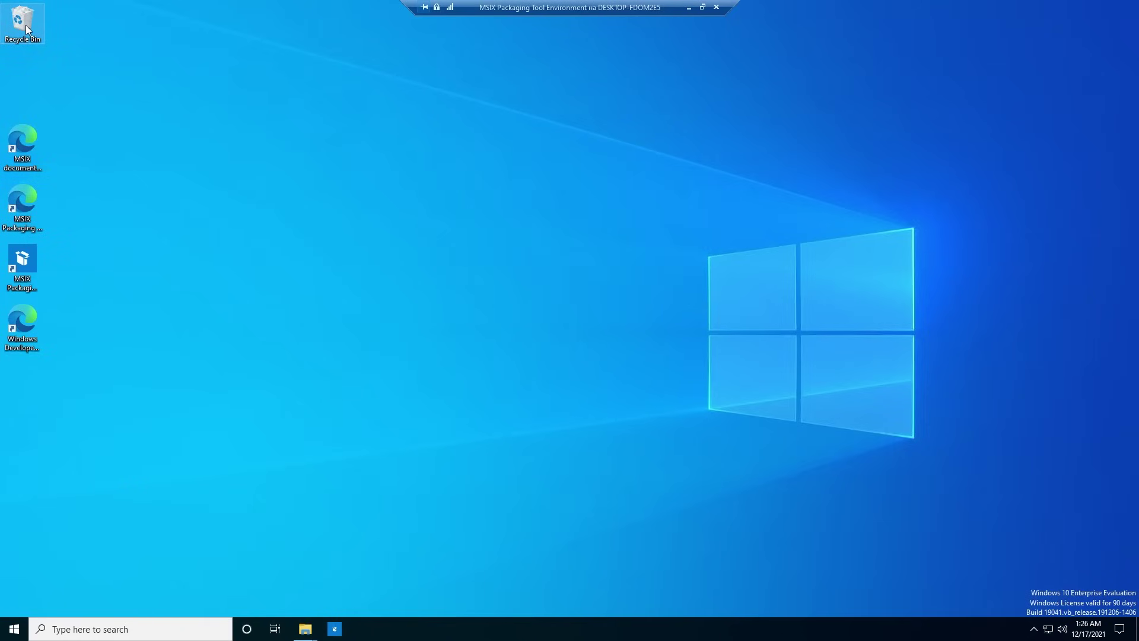